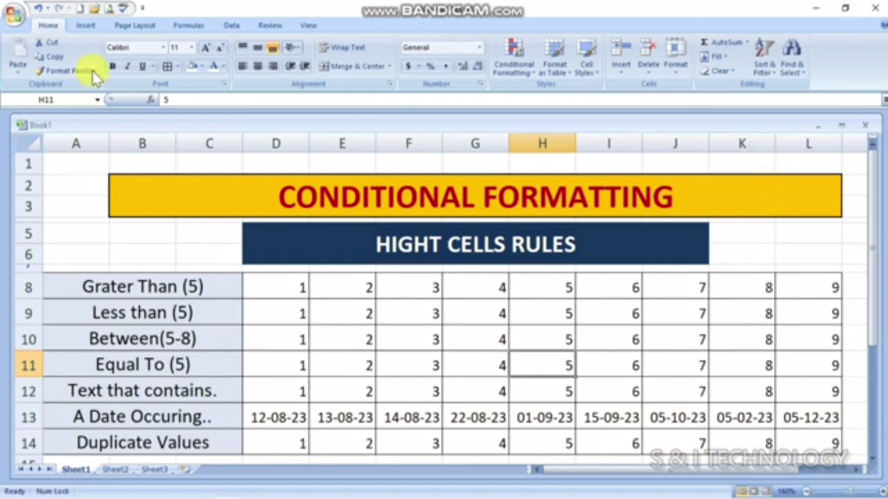
- Look over the Highlight Cells Rules options, then start selecting row 8's numbers
{"action": "left_click", "coordinate": [526, 57]}
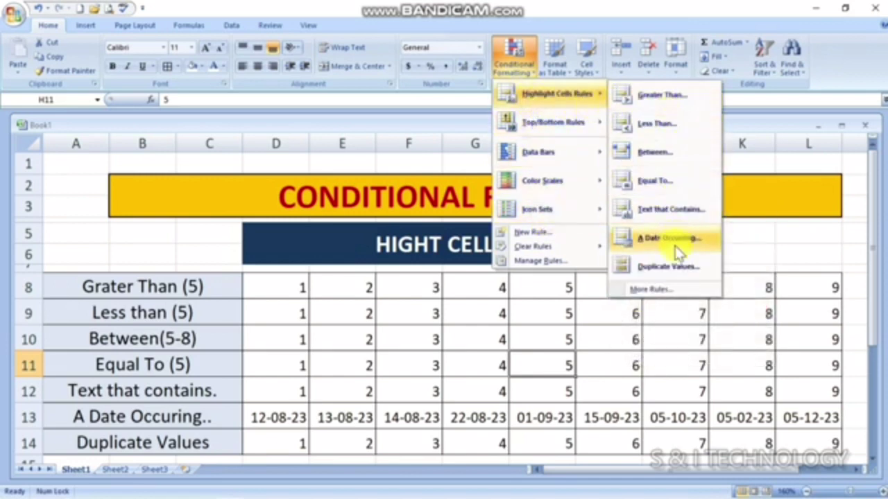
{"action": "mouse_move", "coordinate": [554, 93]}
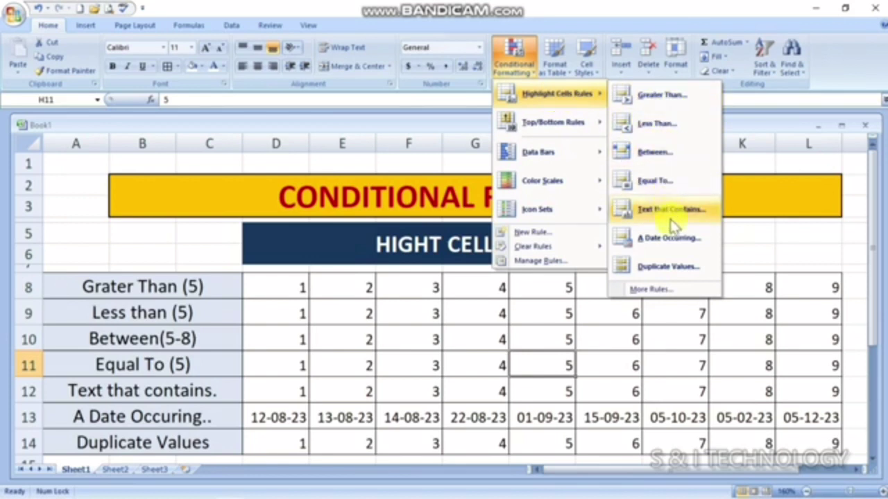
{"action": "left_click", "coordinate": [729, 260]}
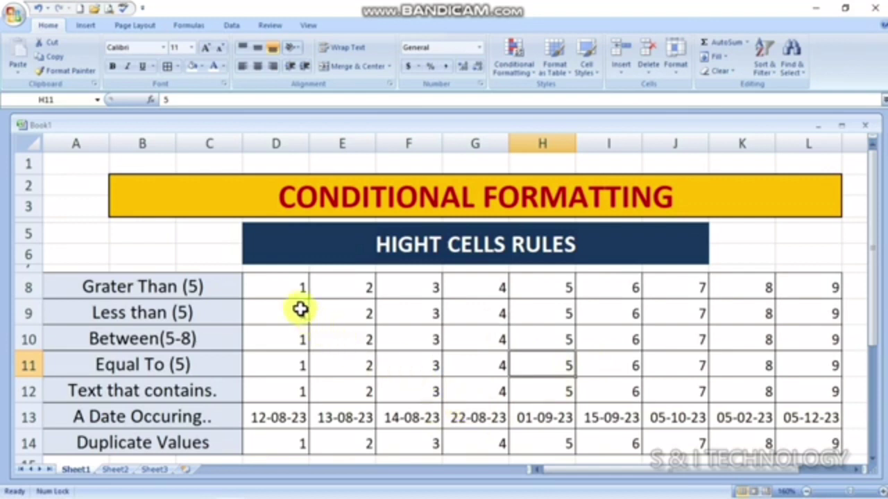
{"action": "left_click", "coordinate": [202, 290]}
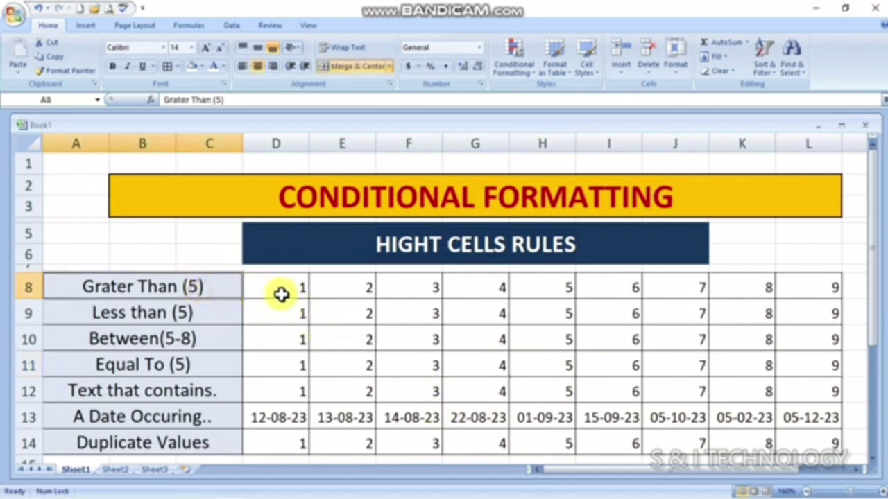
{"action": "left_click_drag", "start_coordinate": [283, 293], "coordinate": [805, 300]}
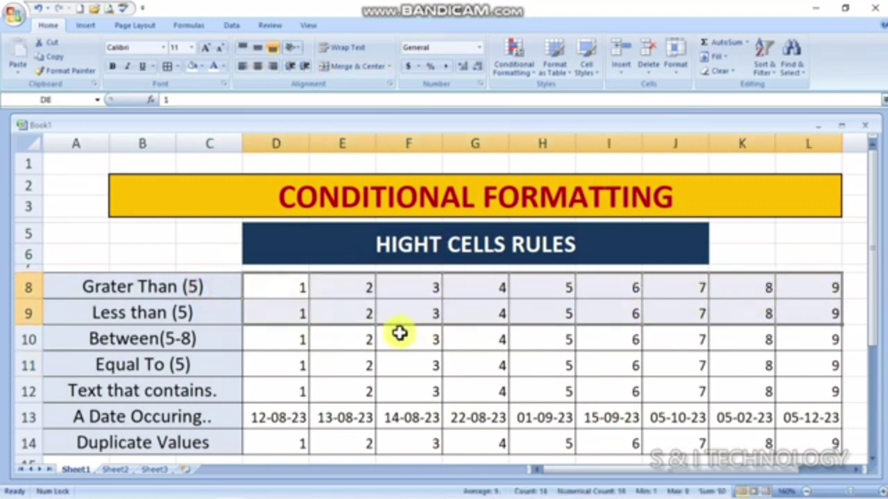
{"action": "left_click", "coordinate": [300, 369]}
{"action": "left_click", "coordinate": [275, 294]}
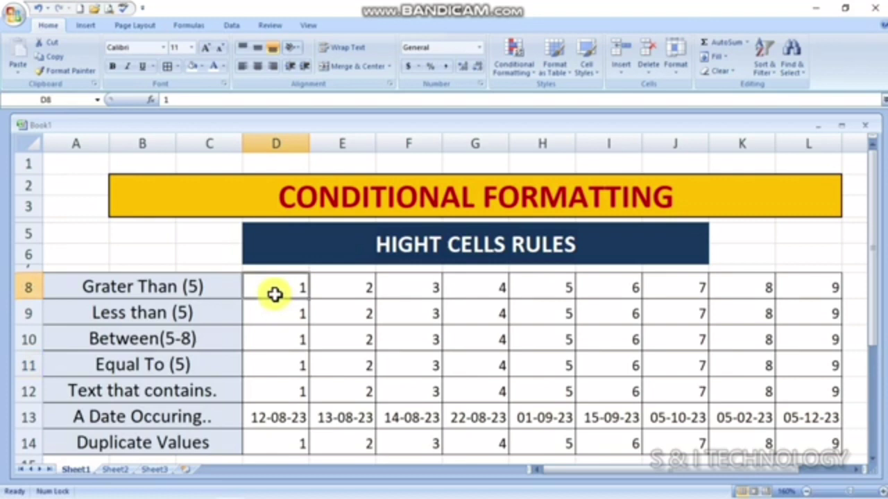
- Apply a Greater Than 5 rule with Light Red Fill to D8:L8
{"action": "left_click", "coordinate": [283, 291]}
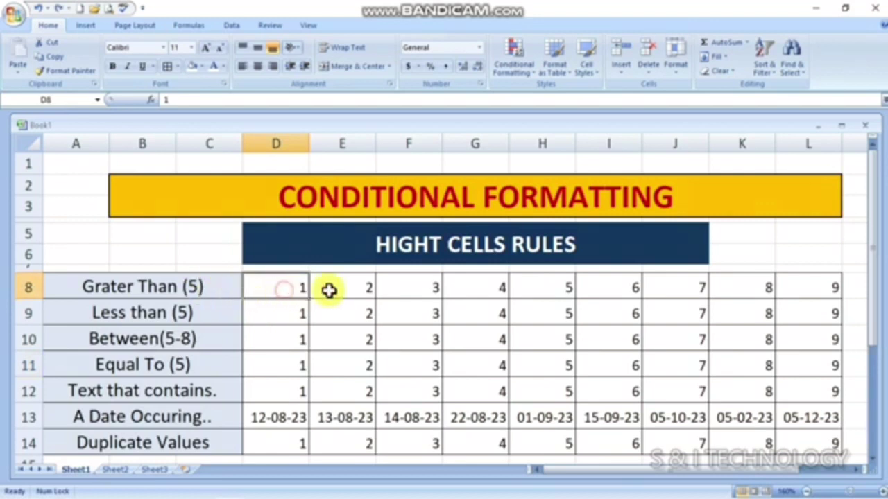
{"action": "left_click_drag", "start_coordinate": [329, 291], "coordinate": [797, 292]}
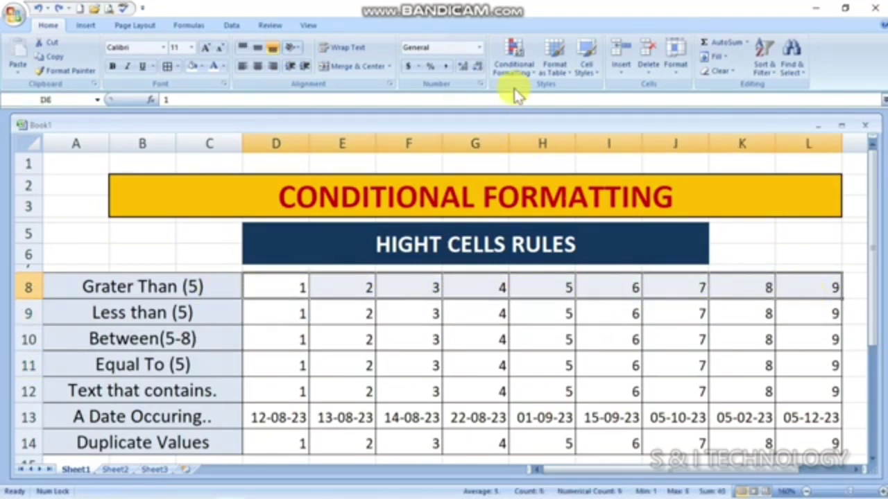
{"action": "left_click", "coordinate": [515, 66]}
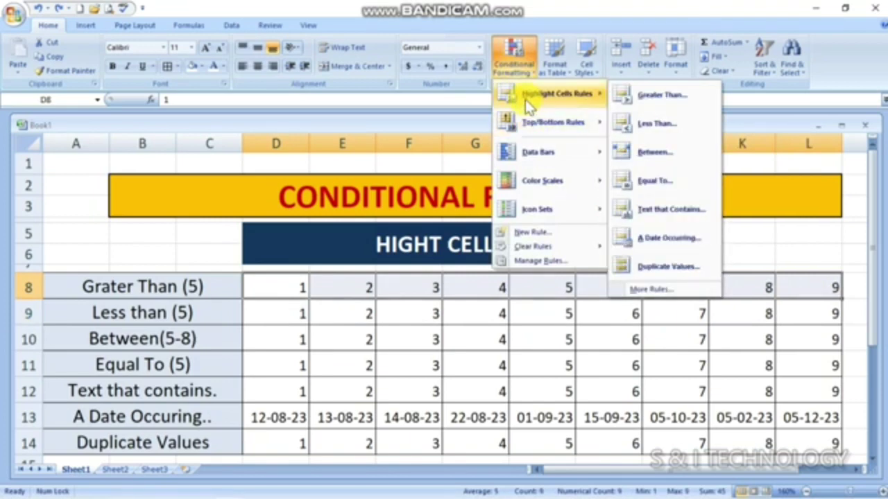
{"action": "left_click", "coordinate": [661, 95]}
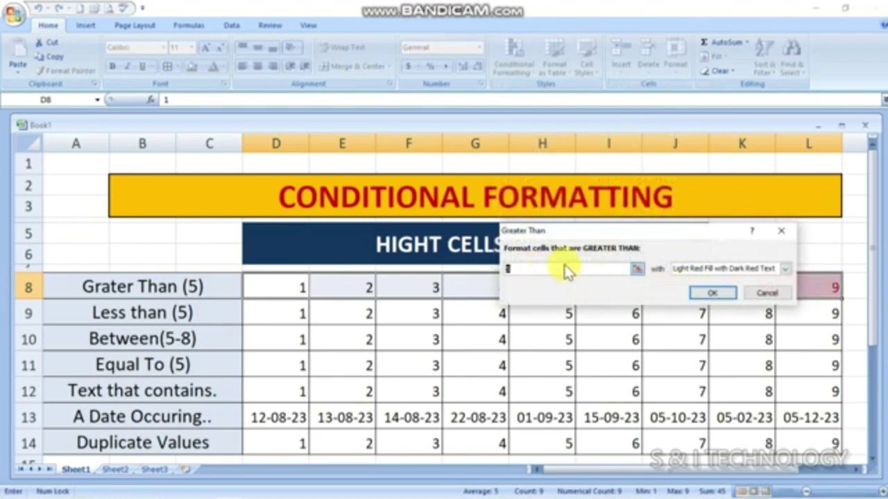
{"action": "left_click", "coordinate": [715, 295]}
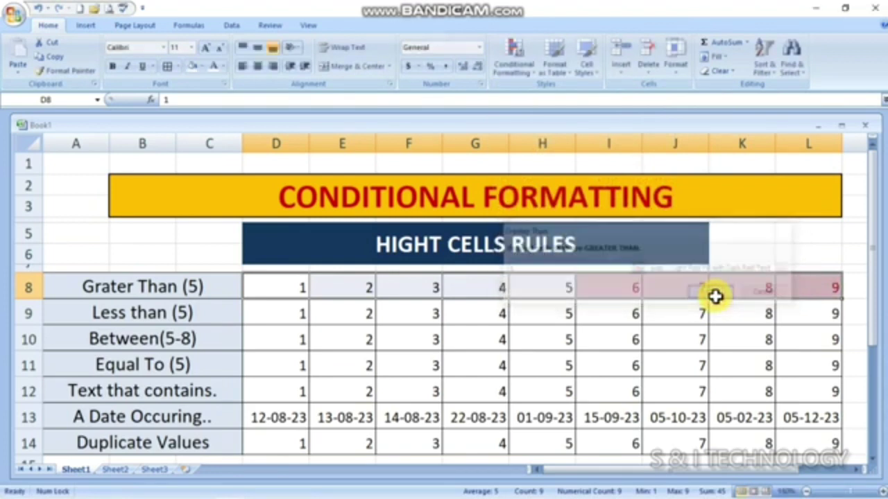
{"action": "left_click", "coordinate": [639, 348]}
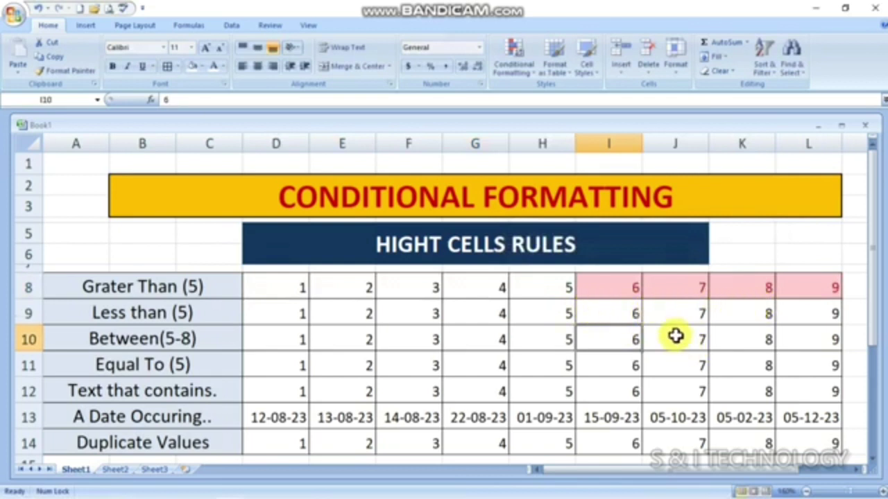
- Highlight values less than 5 in D9:L9 with Yellow Fill and Dark Yellow Text
{"action": "left_click", "coordinate": [192, 317]}
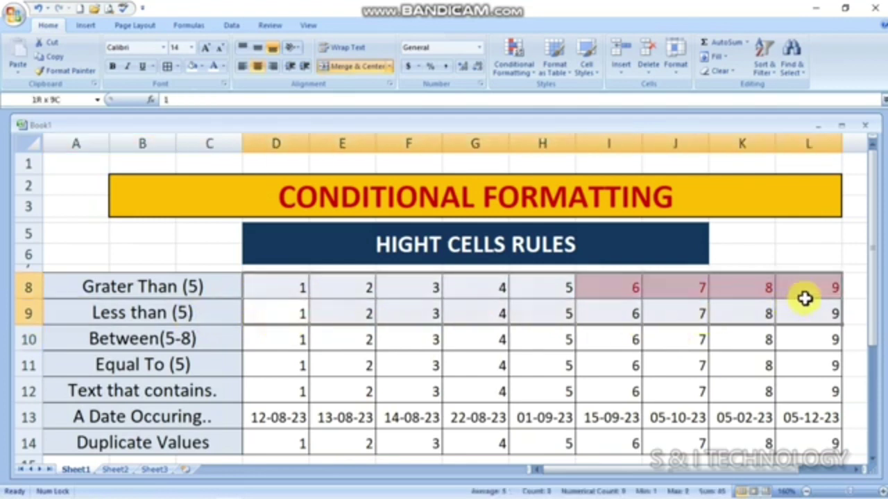
{"action": "left_click_drag", "start_coordinate": [261, 319], "coordinate": [826, 313]}
{"action": "left_click", "coordinate": [514, 59]}
{"action": "mouse_move", "coordinate": [557, 94]}
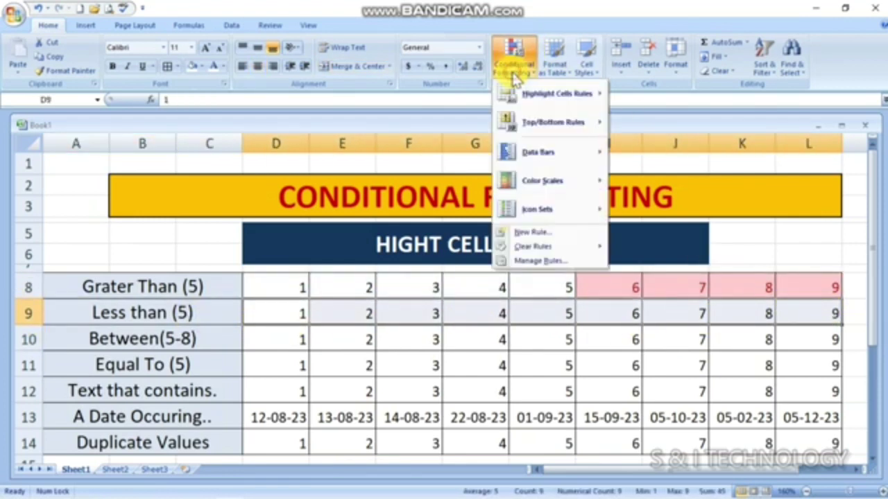
{"action": "left_click", "coordinate": [656, 123]}
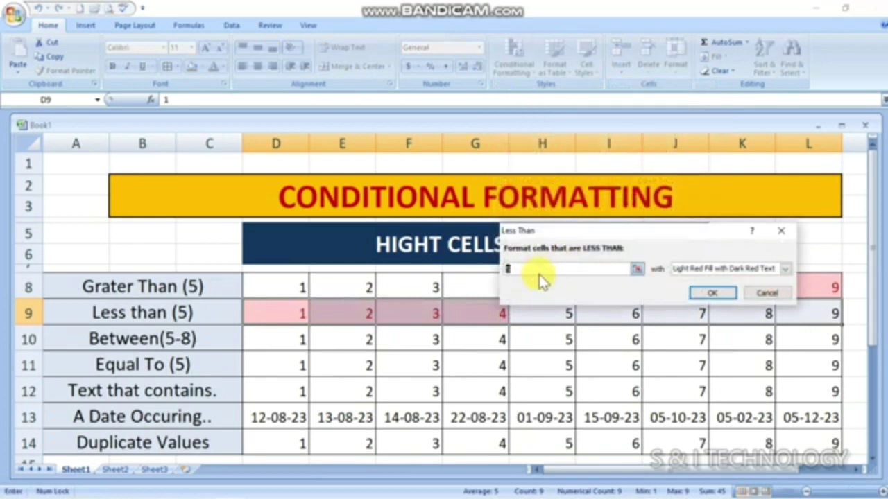
{"action": "left_click", "coordinate": [786, 268]}
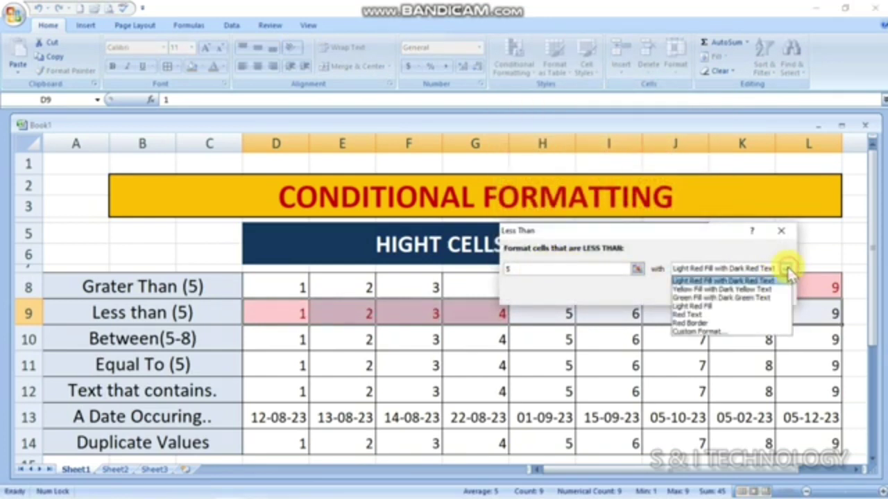
{"action": "left_click", "coordinate": [756, 289]}
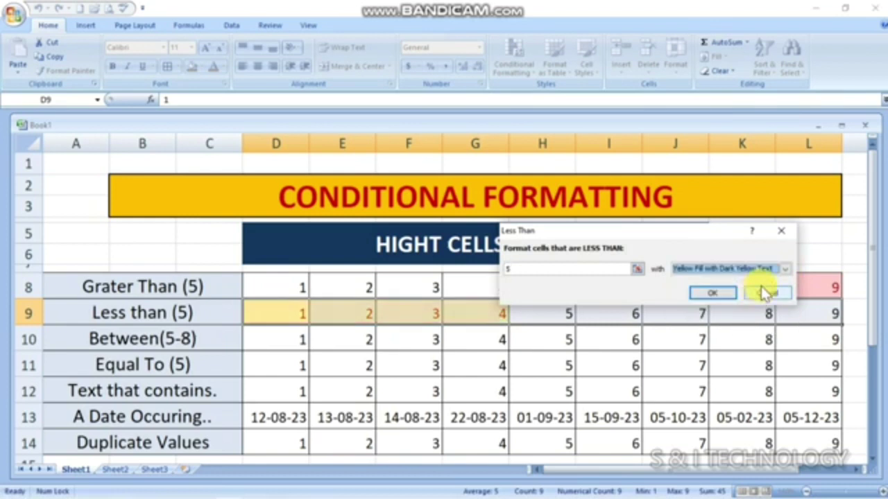
{"action": "left_click", "coordinate": [711, 292]}
{"action": "left_click", "coordinate": [564, 363]}
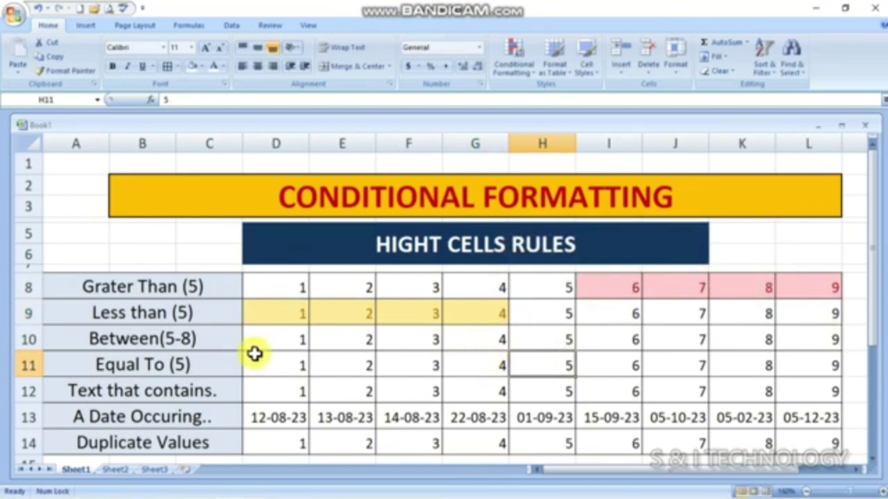
- Highlight D10:L10 values between 5 and 8 with Green Fill and Dark Green Text
{"action": "left_click", "coordinate": [294, 345]}
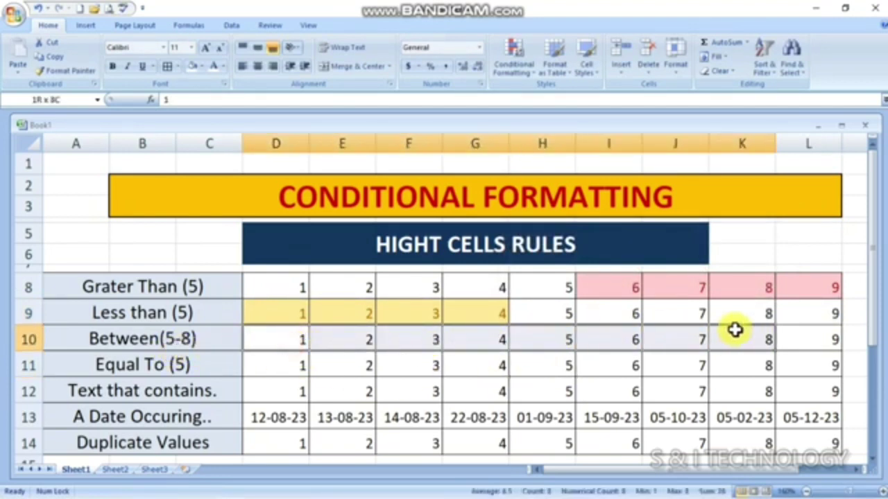
{"action": "left_click_drag", "start_coordinate": [294, 346], "coordinate": [787, 341]}
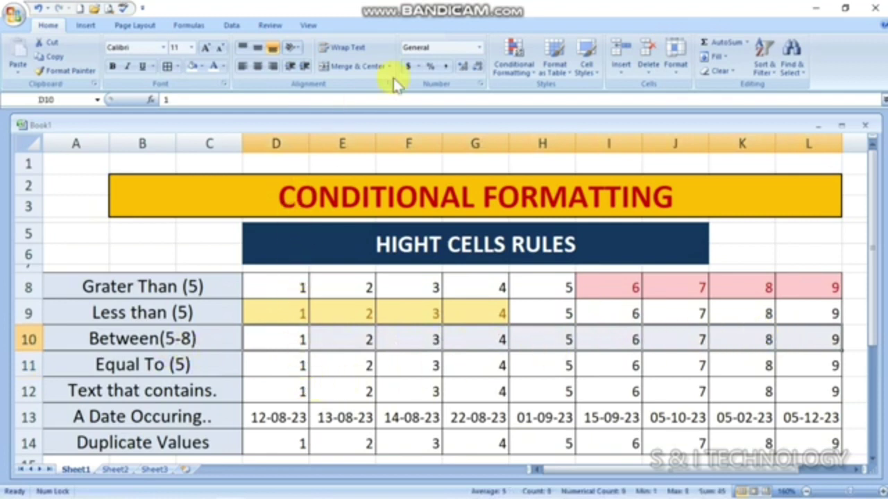
{"action": "left_click", "coordinate": [515, 59]}
{"action": "mouse_move", "coordinate": [555, 94]}
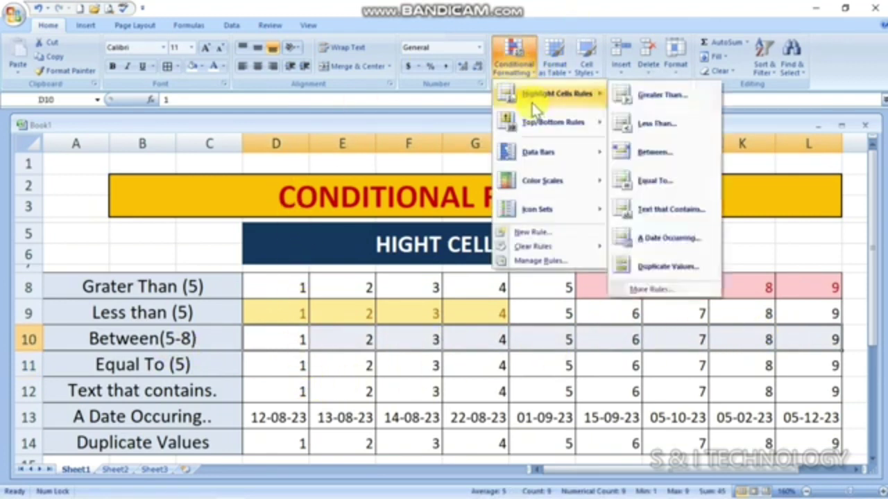
{"action": "left_click", "coordinate": [656, 163]}
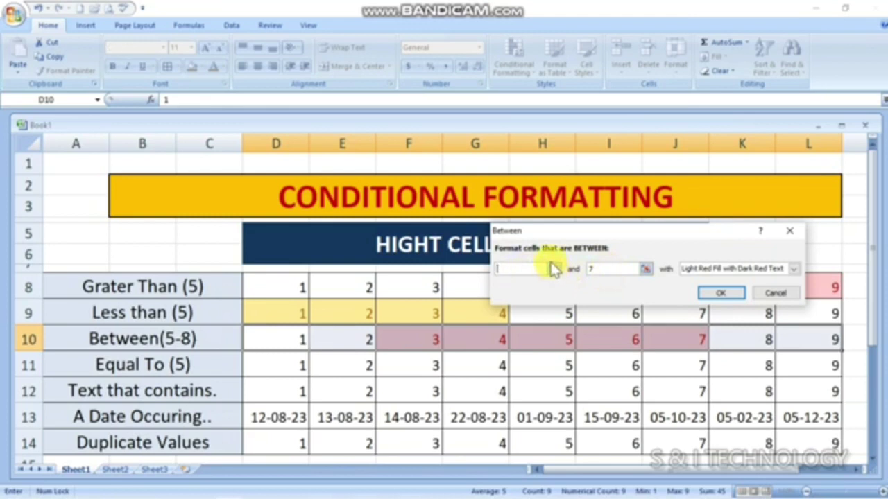
{"action": "type", "text": "5"}
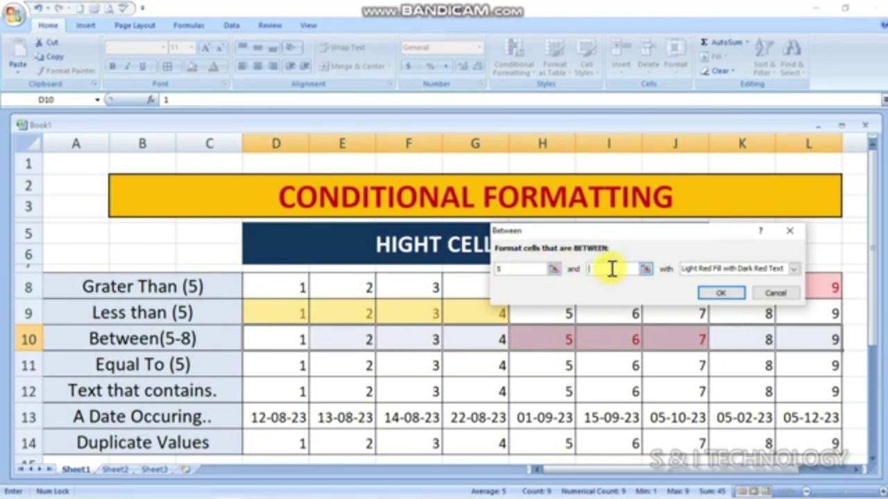
{"action": "type", "text": "8"}
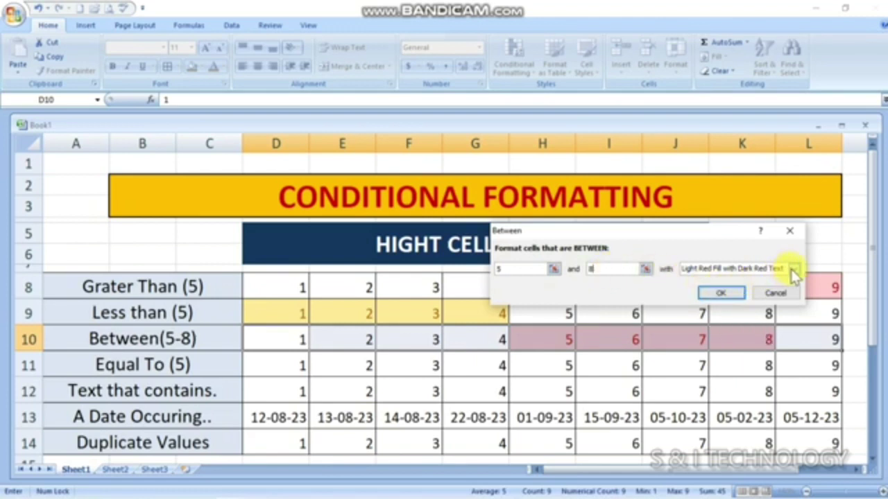
{"action": "left_click", "coordinate": [792, 269]}
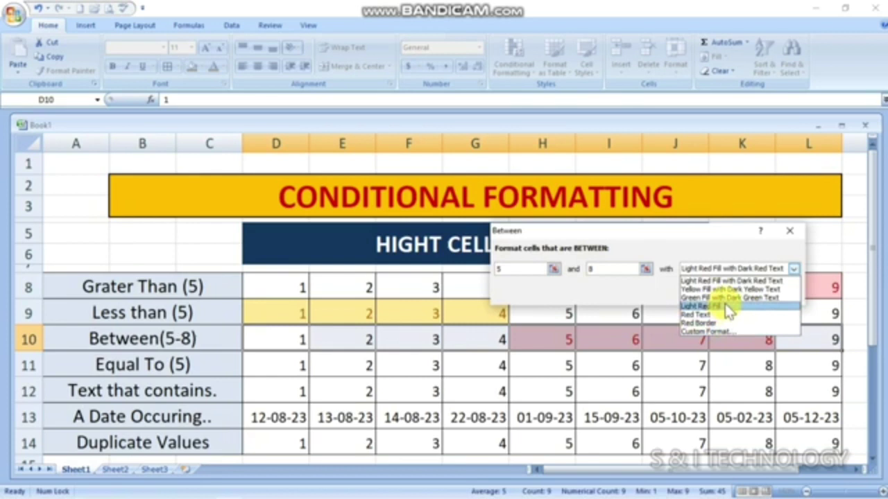
{"action": "left_click", "coordinate": [728, 298]}
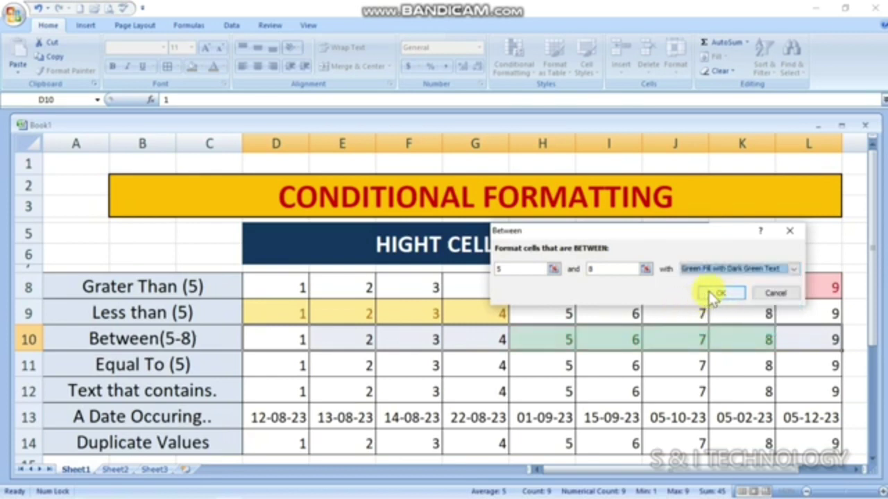
{"action": "left_click", "coordinate": [713, 295]}
{"action": "left_click", "coordinate": [632, 390]}
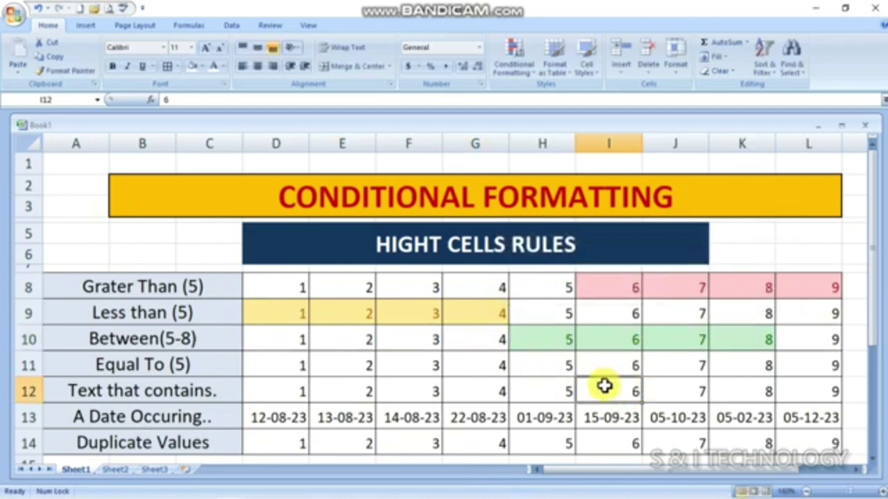
- Apply an Equal To 5 rule to D11:L11, so only H11 turns light red
{"action": "left_click", "coordinate": [178, 381]}
{"action": "left_click", "coordinate": [220, 369]}
{"action": "left_click_drag", "start_coordinate": [303, 368], "coordinate": [789, 360]}
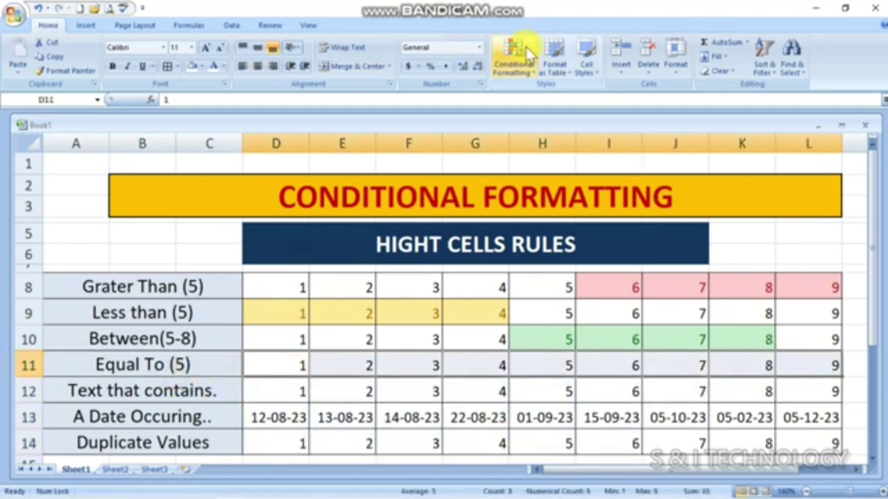
{"action": "left_click", "coordinate": [513, 59]}
{"action": "mouse_move", "coordinate": [552, 93]}
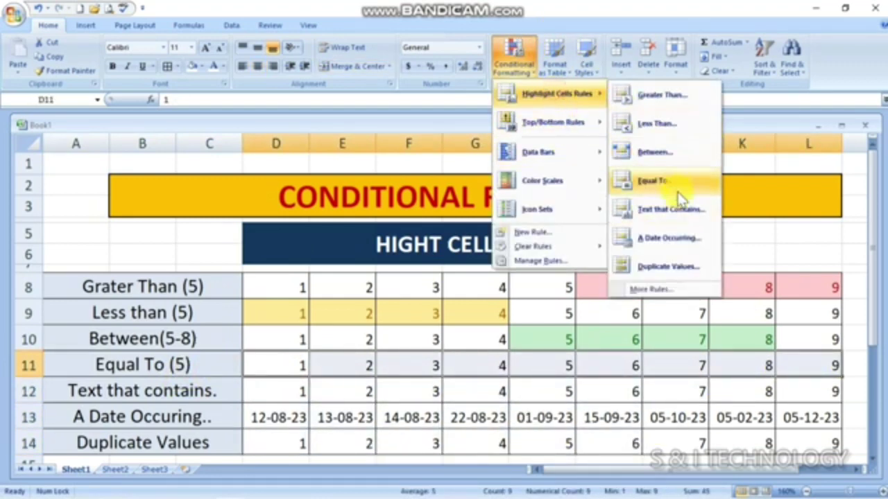
{"action": "left_click", "coordinate": [674, 183]}
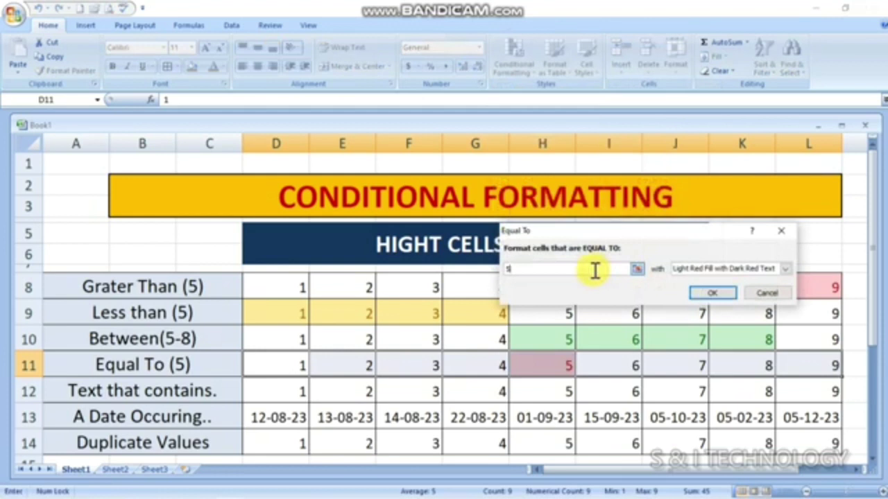
{"action": "left_click", "coordinate": [707, 294]}
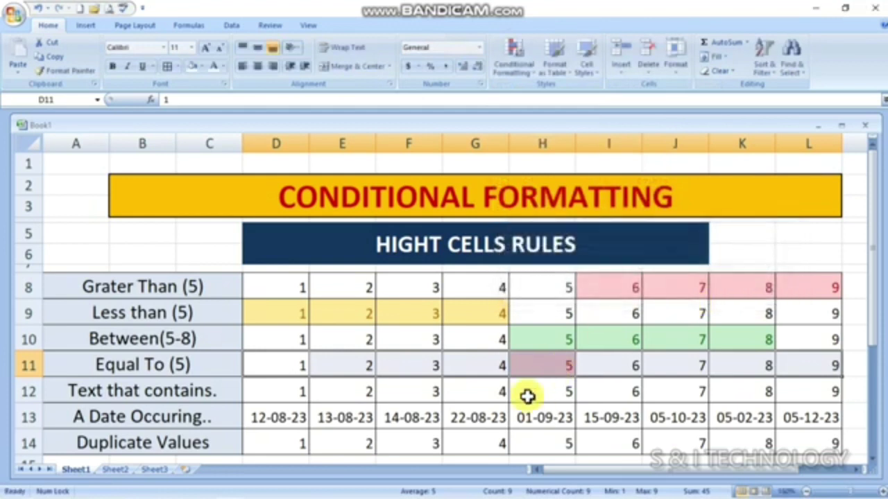
{"action": "left_click", "coordinate": [527, 396]}
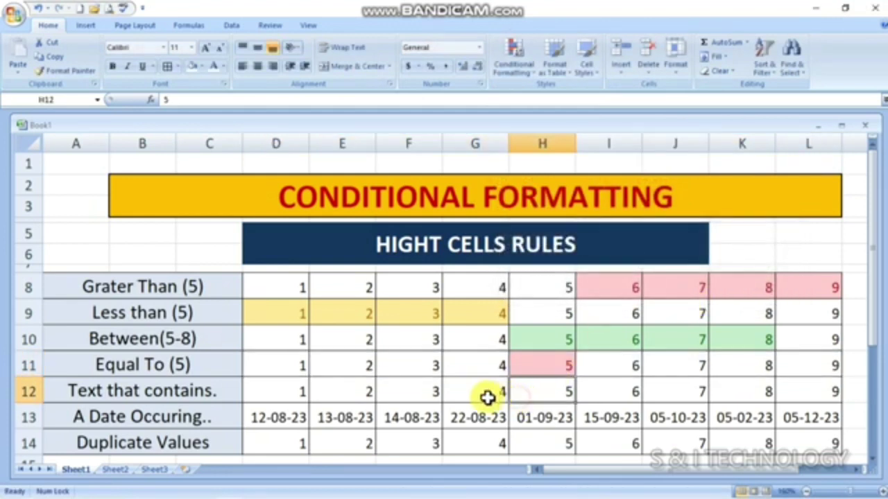
{"action": "left_click", "coordinate": [545, 372]}
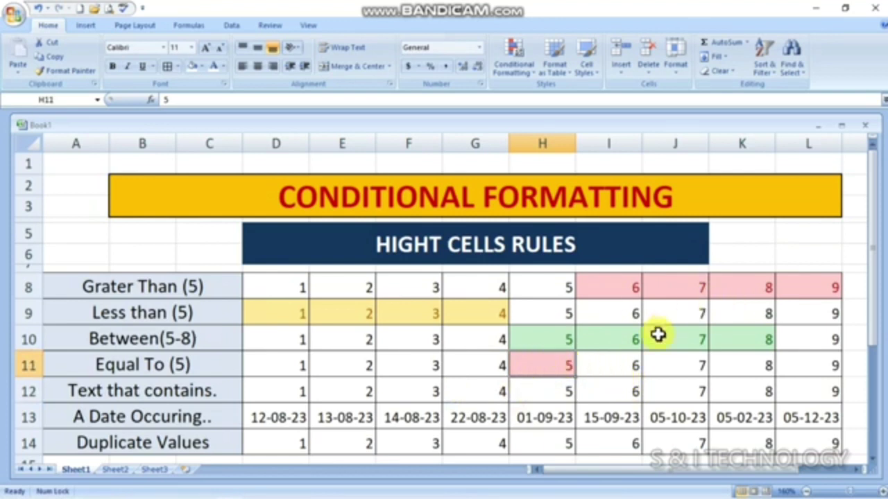
- Select D12:L12 and enter 2 in a Text that Contains rule dialog
{"action": "left_click", "coordinate": [281, 395]}
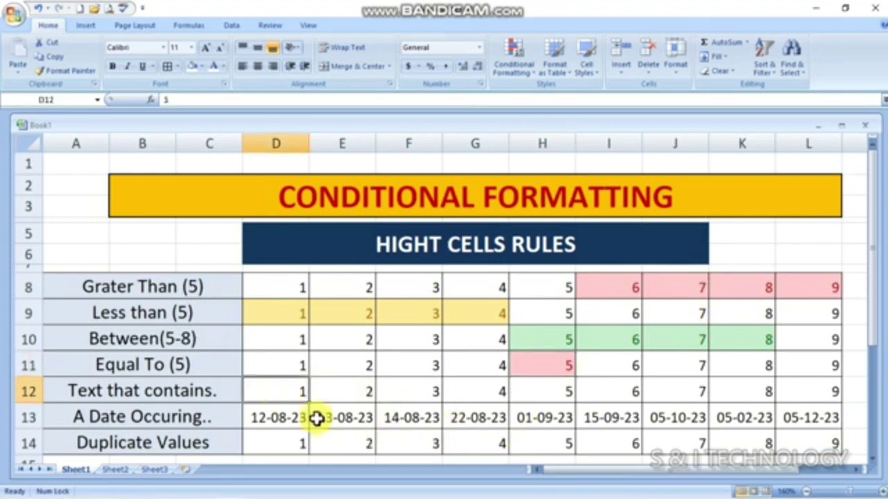
{"action": "left_click_drag", "start_coordinate": [281, 395], "coordinate": [835, 391]}
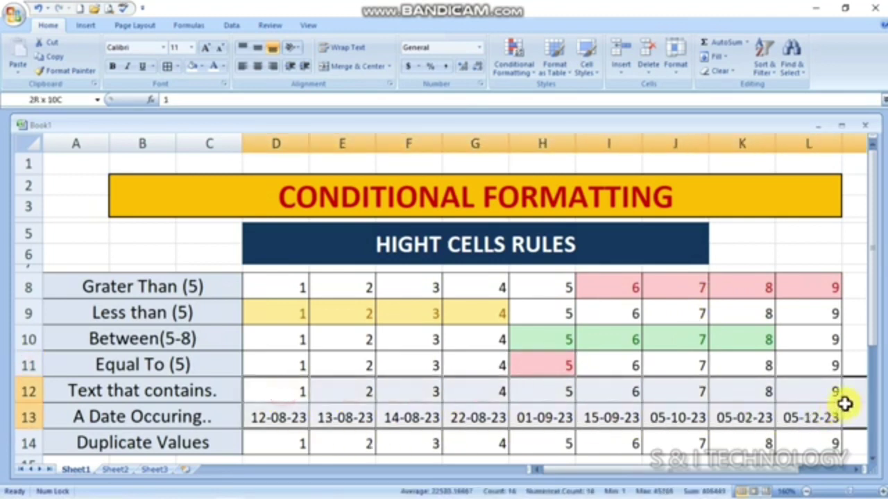
{"action": "left_click", "coordinate": [512, 58]}
{"action": "mouse_move", "coordinate": [551, 94]}
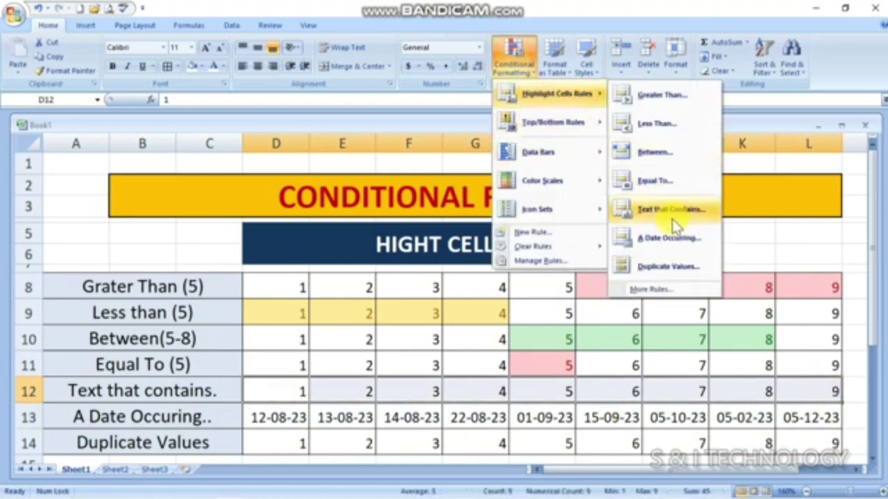
{"action": "left_click", "coordinate": [670, 211]}
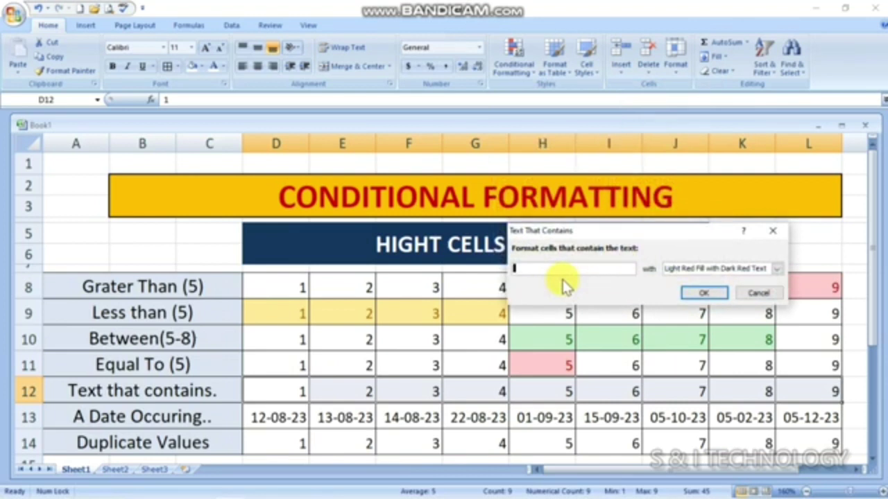
{"action": "type", "text": "2"}
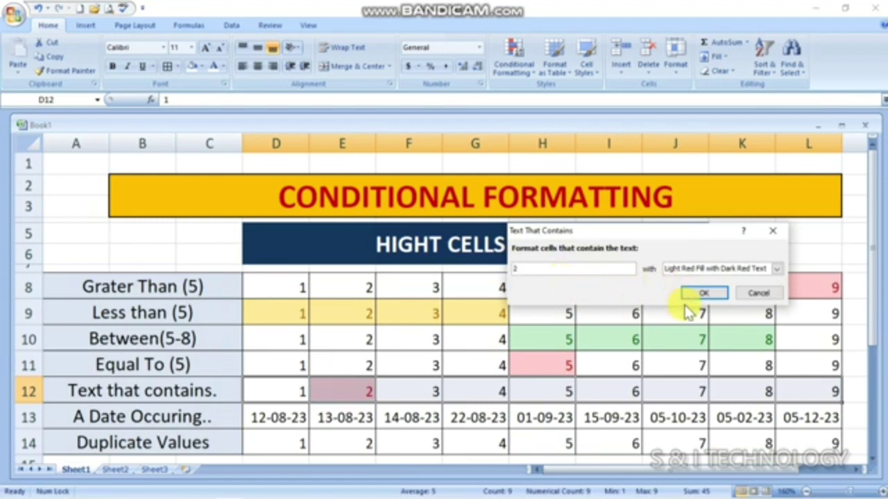
{"action": "type", "text": "."}
{"action": "key", "text": "BackSpace"}
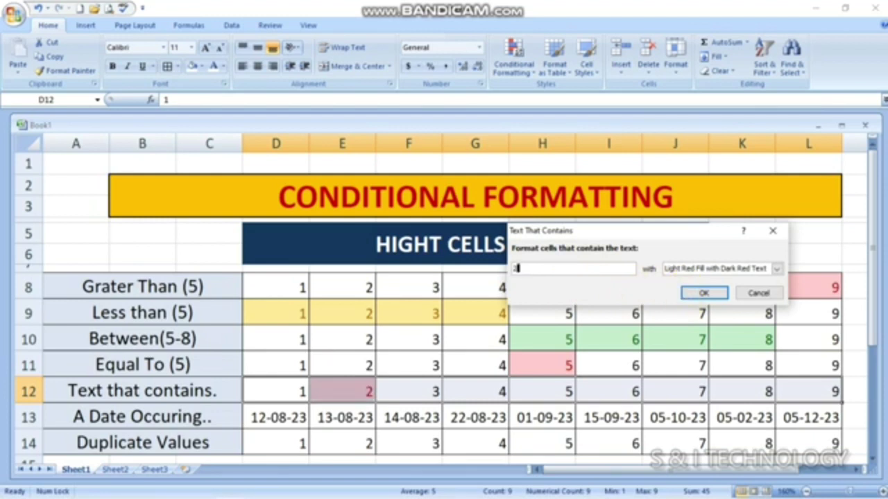
- Confirm the Text that Contains 2 rule, then select the dates in D13:L13
{"action": "left_click", "coordinate": [704, 292]}
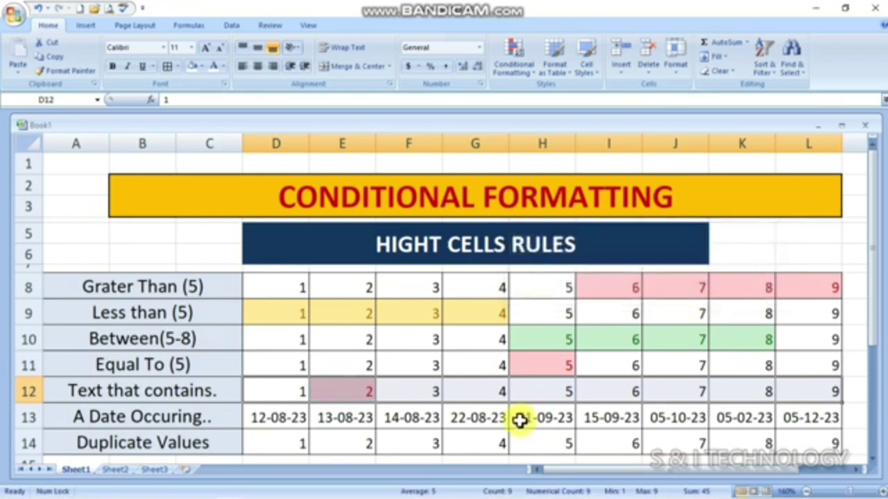
{"action": "left_click", "coordinate": [519, 419]}
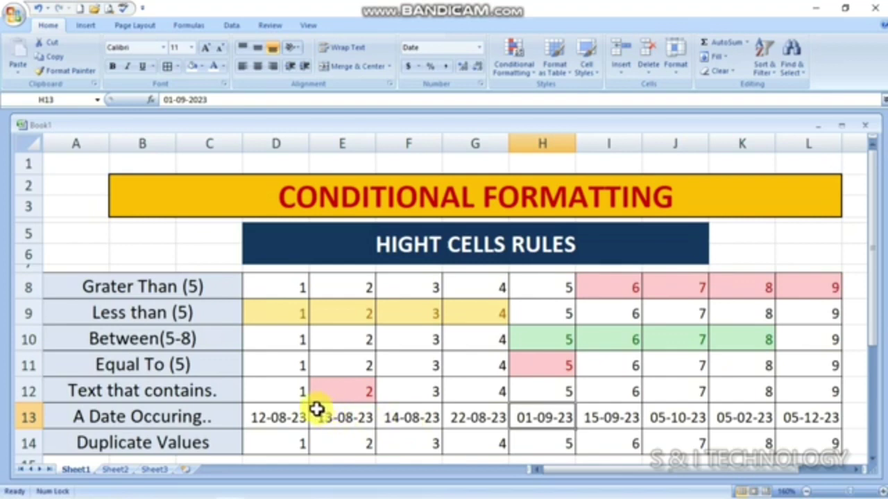
{"action": "mouse_move", "coordinate": [291, 428]}
{"action": "left_mouse_down"}
{"action": "mouse_move", "coordinate": [349, 431]}
{"action": "mouse_move", "coordinate": [756, 371]}
{"action": "left_mouse_up"}
{"action": "scroll", "coordinate": [739, 354], "scroll_direction": "up", "scroll_amount": 2}
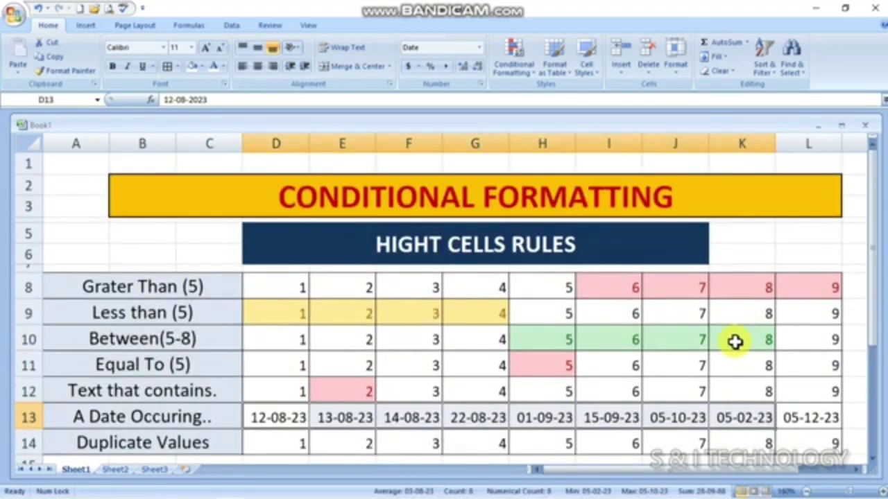
{"action": "scroll", "coordinate": [715, 357], "scroll_direction": "down", "scroll_amount": 1}
{"action": "scroll", "coordinate": [486, 381], "scroll_direction": "up", "scroll_amount": 1}
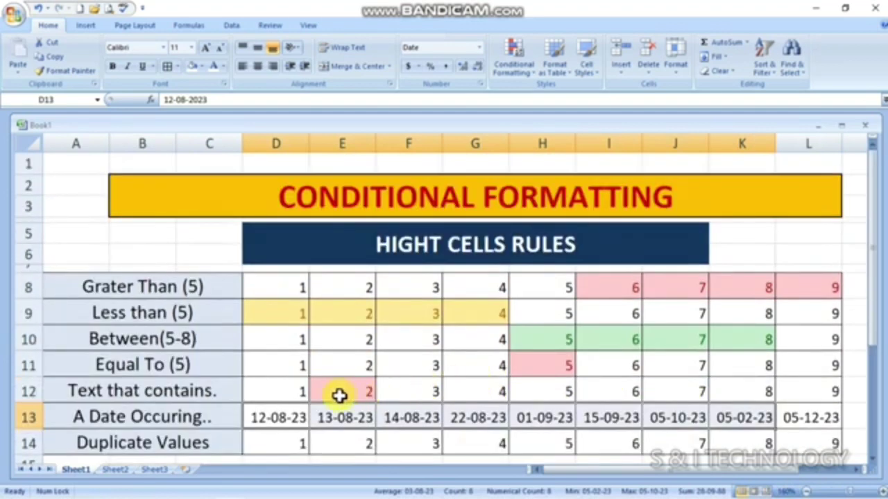
{"action": "left_click_drag", "start_coordinate": [262, 422], "coordinate": [808, 419]}
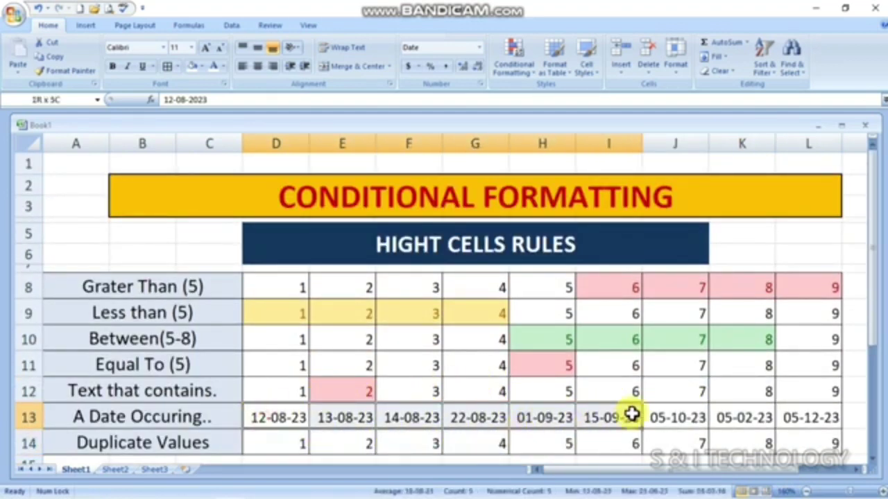
- Try the Last week, Last month, Last 7 days and Next month periods in an A Date Occurring rule
{"action": "left_click", "coordinate": [513, 59]}
{"action": "left_click", "coordinate": [534, 93]}
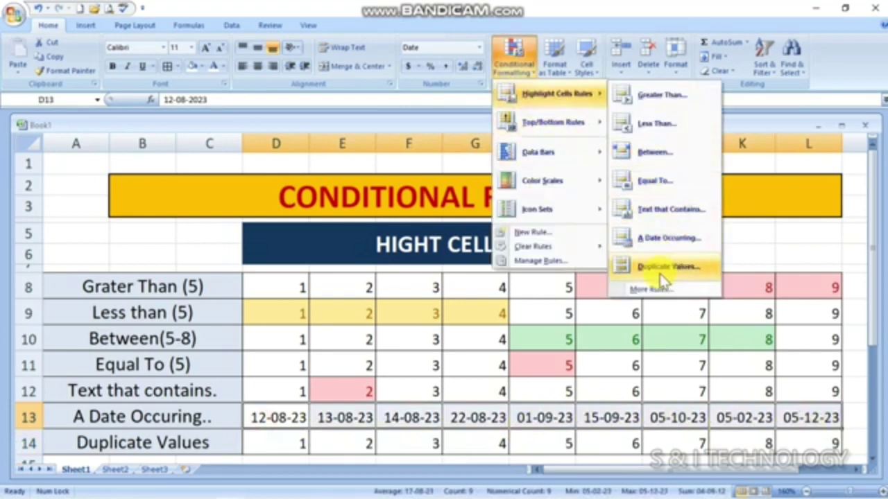
{"action": "left_click", "coordinate": [661, 240]}
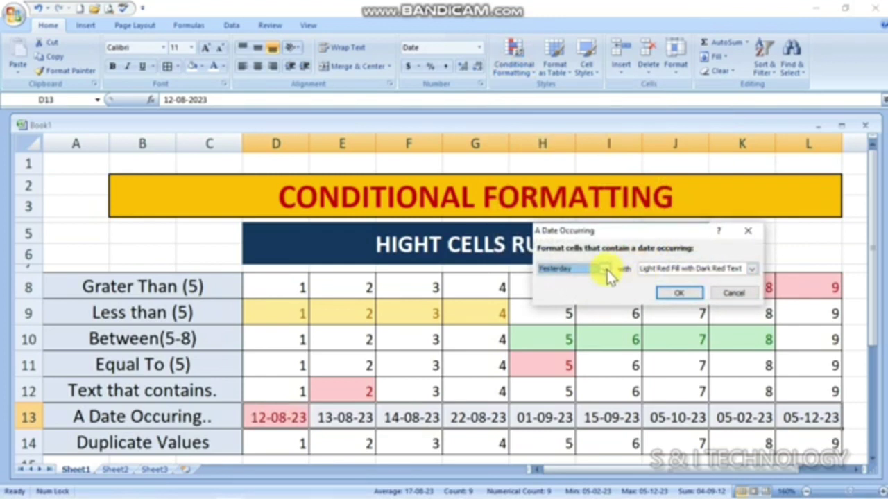
{"action": "left_click", "coordinate": [607, 269]}
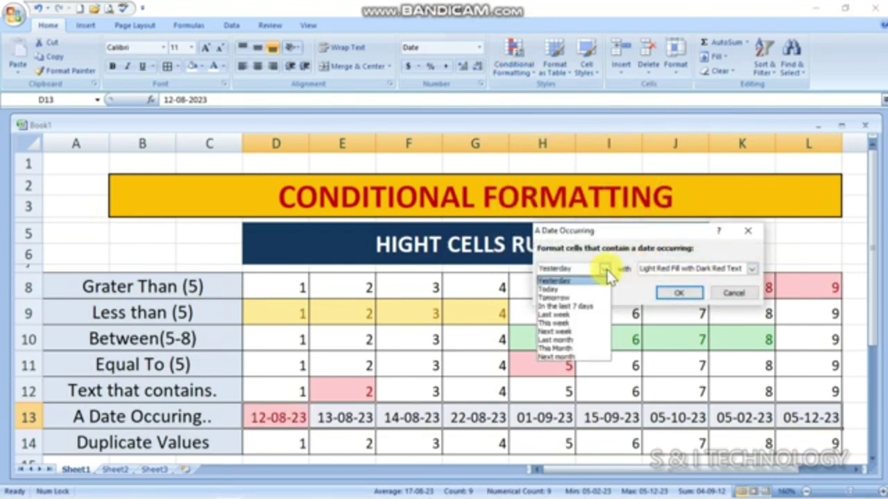
{"action": "left_click", "coordinate": [581, 316]}
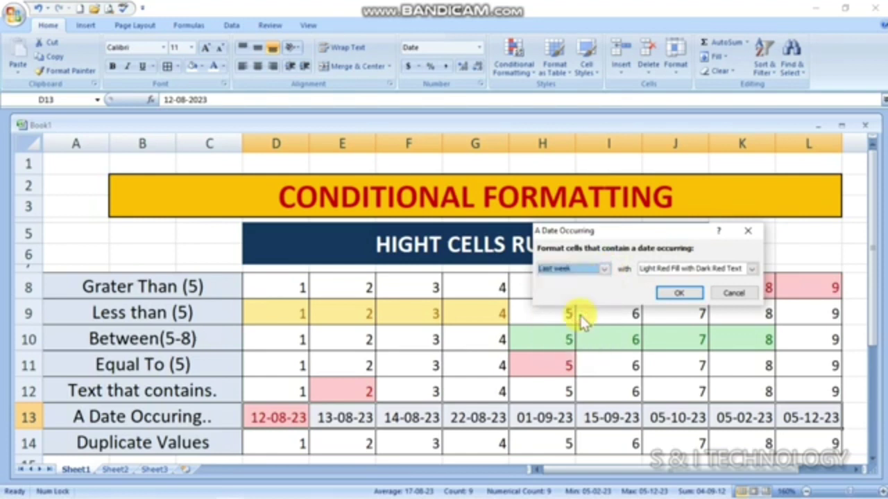
{"action": "left_click", "coordinate": [604, 269]}
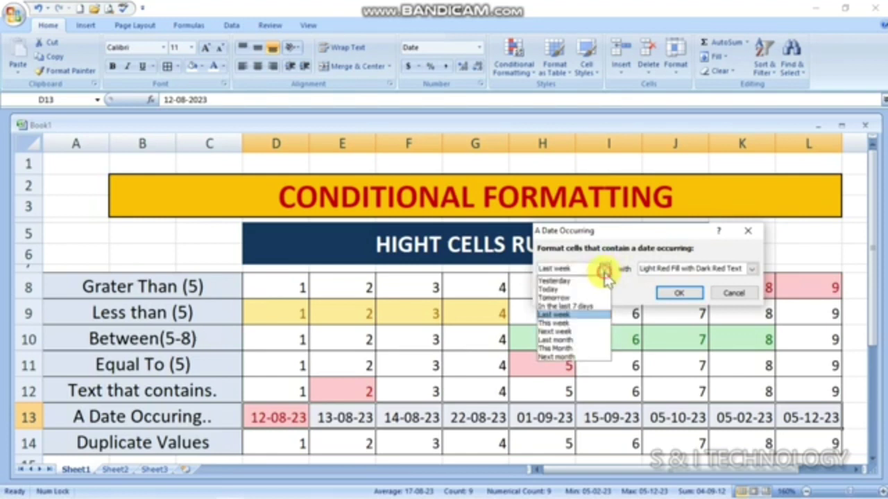
{"action": "left_click", "coordinate": [569, 340]}
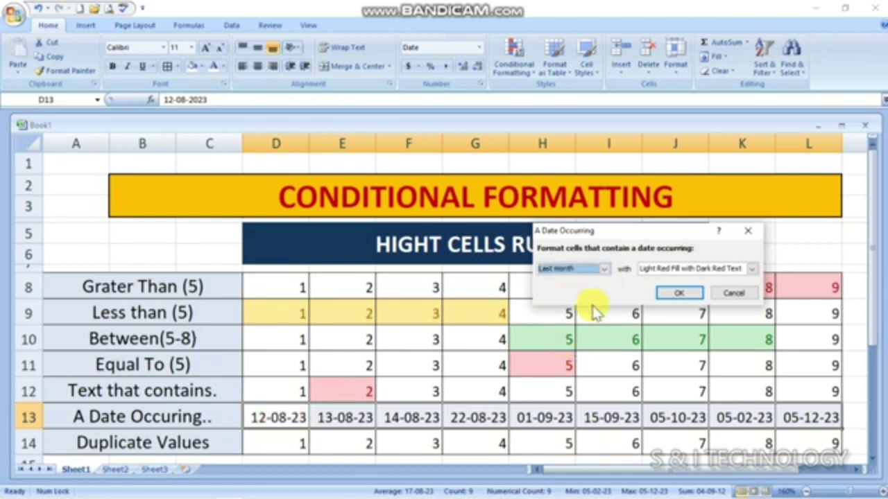
{"action": "left_click", "coordinate": [604, 269]}
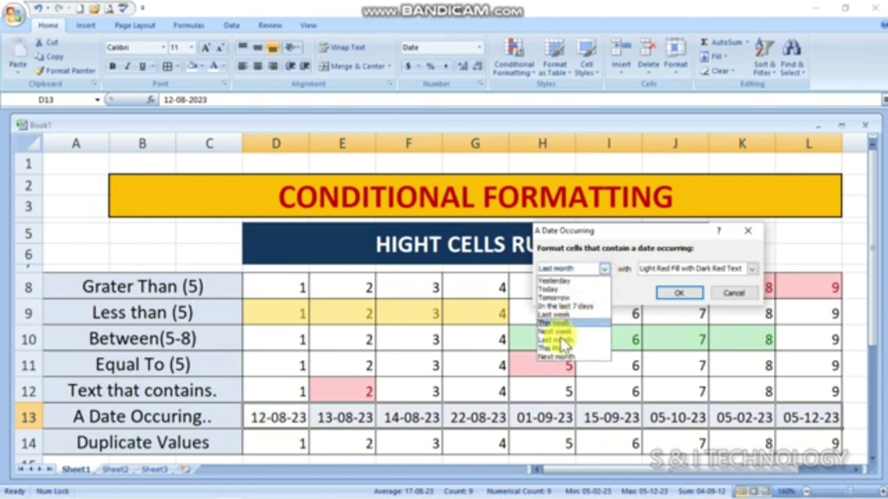
{"action": "left_click", "coordinate": [579, 306]}
{"action": "left_click", "coordinate": [605, 271]}
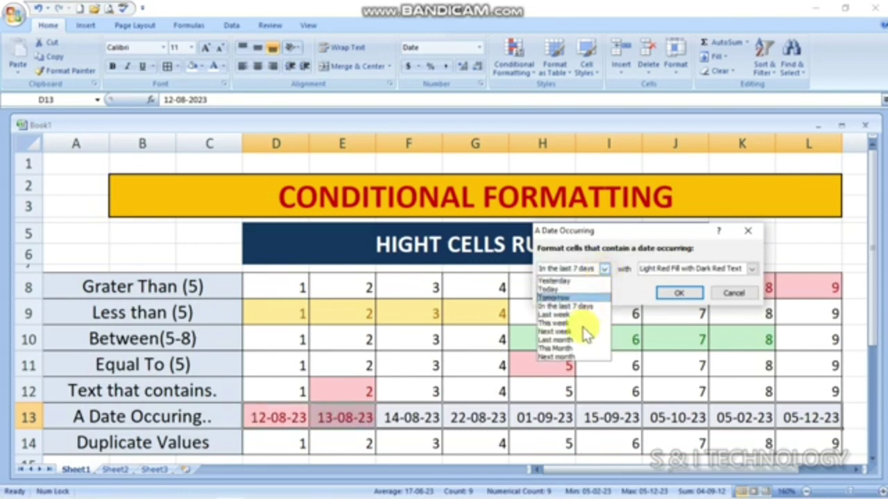
{"action": "left_click", "coordinate": [564, 357]}
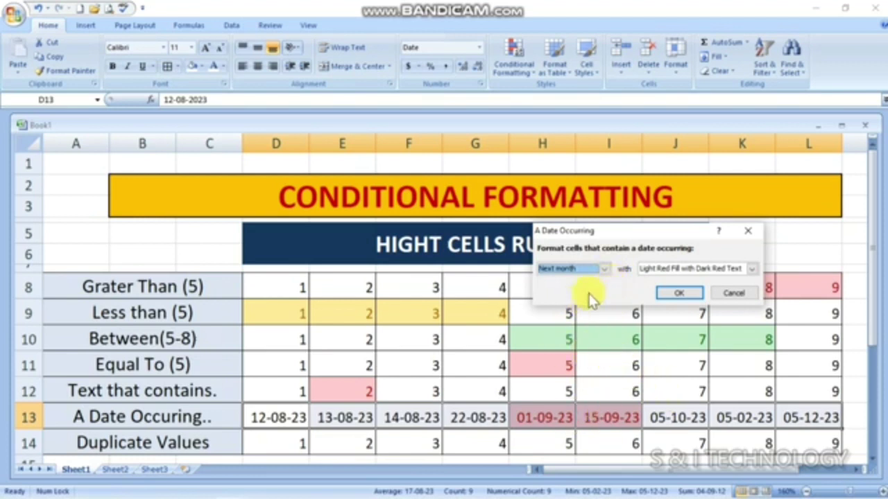
- Compare Yesterday and Last week, then apply Next month with Light Red Fill
{"action": "left_click", "coordinate": [605, 277]}
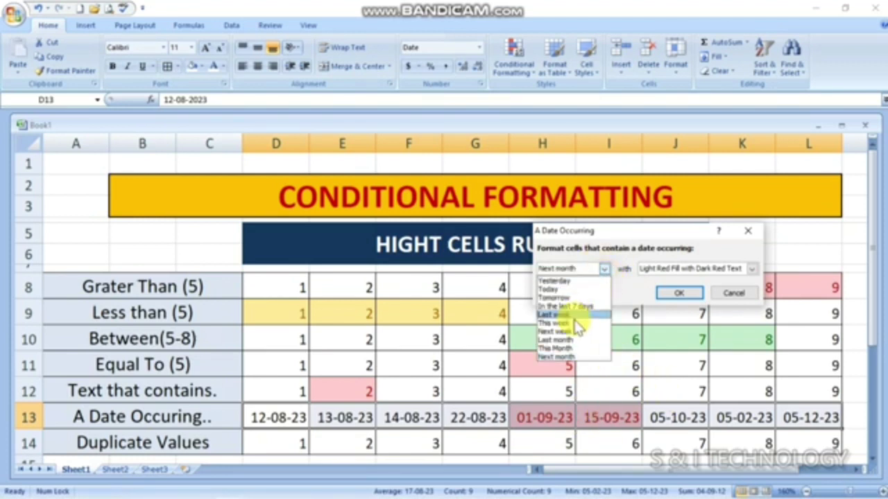
{"action": "left_click", "coordinate": [573, 281]}
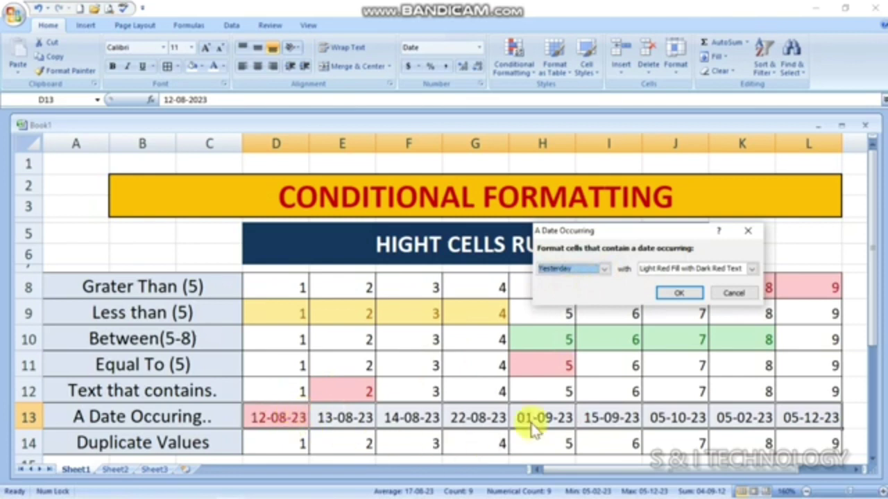
{"action": "left_click", "coordinate": [604, 271]}
{"action": "left_click", "coordinate": [576, 315]}
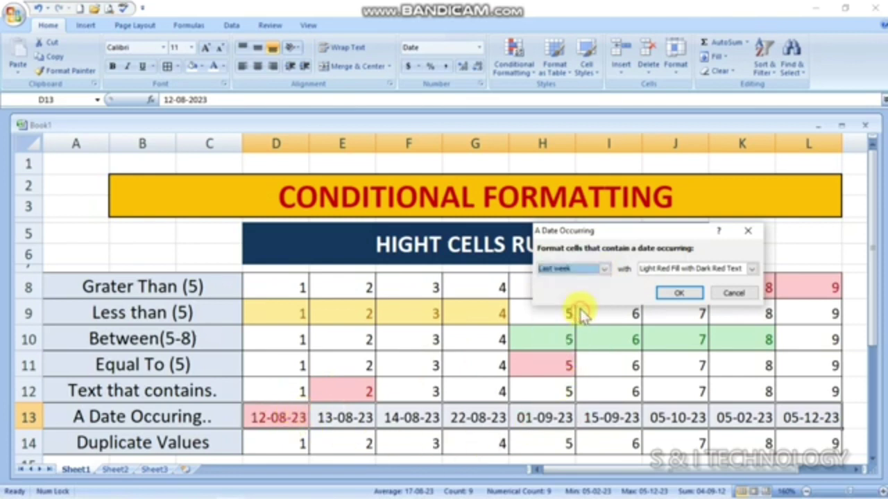
{"action": "left_click", "coordinate": [606, 271]}
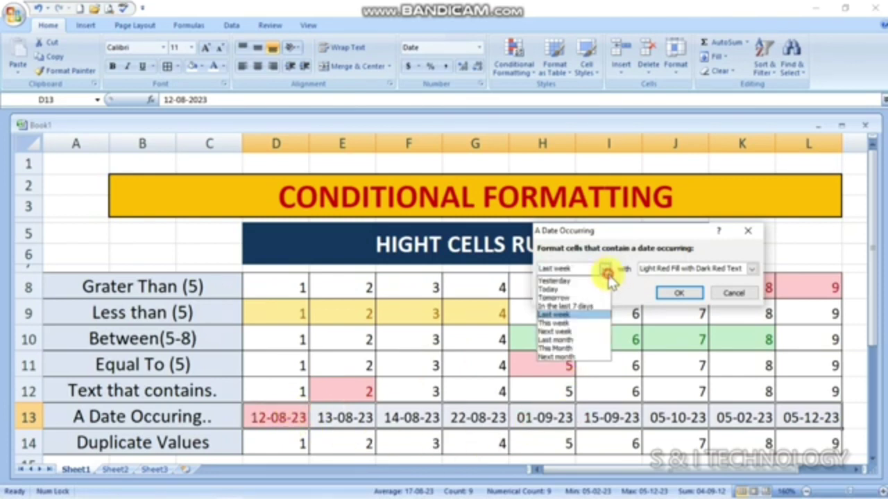
{"action": "left_click", "coordinate": [579, 357]}
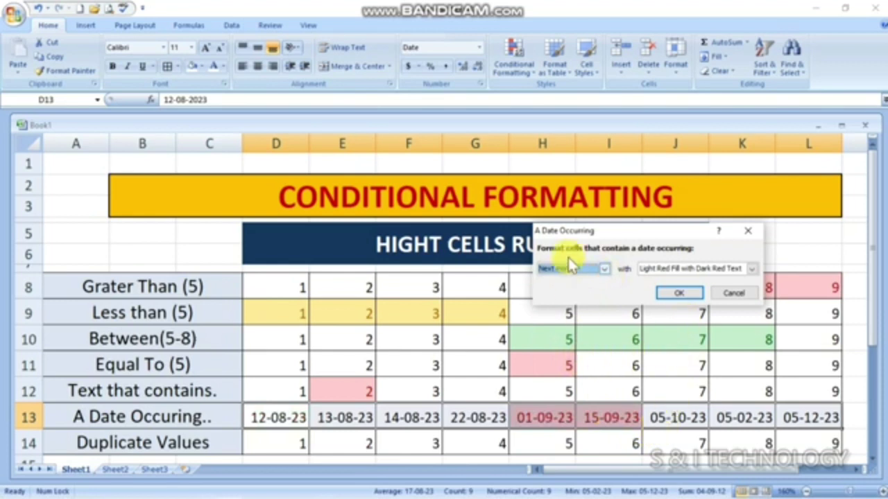
{"action": "left_click", "coordinate": [603, 269]}
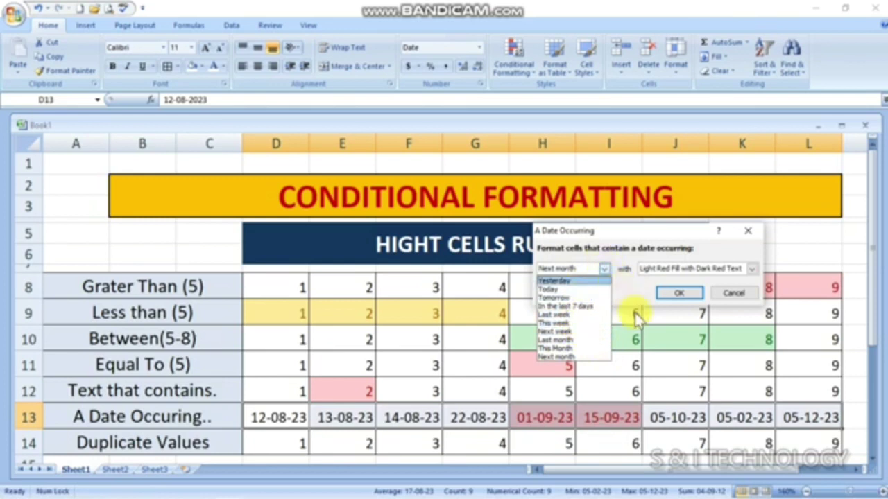
{"action": "left_click", "coordinate": [678, 295]}
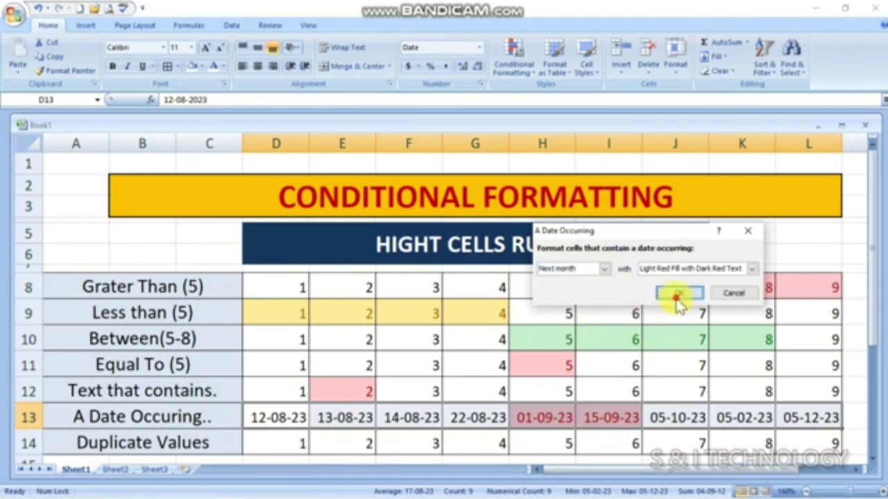
{"action": "left_click", "coordinate": [680, 293]}
- Add a Duplicate Values rule with Light Red Fill to D14:L14
{"action": "scroll", "coordinate": [454, 426], "scroll_direction": "down", "scroll_amount": 1}
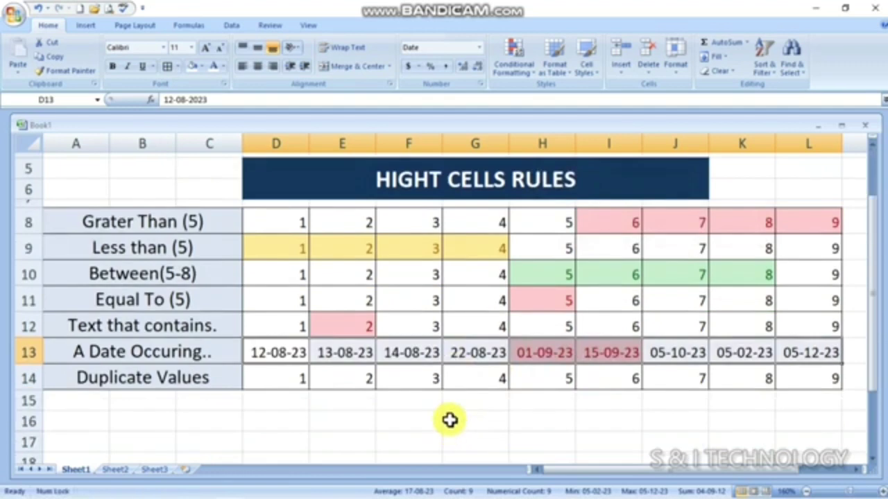
{"action": "scroll", "coordinate": [449, 420], "scroll_direction": "up", "scroll_amount": 1}
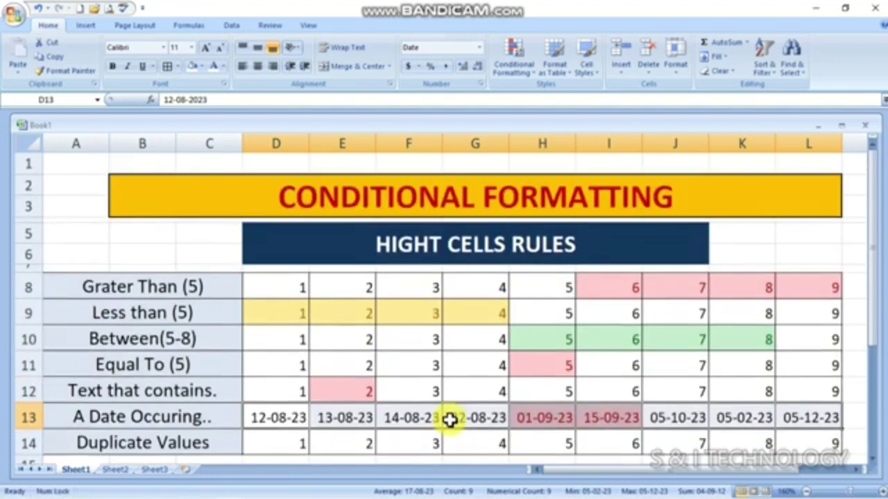
{"action": "left_click", "coordinate": [293, 445]}
{"action": "left_click_drag", "start_coordinate": [292, 444], "coordinate": [812, 443]}
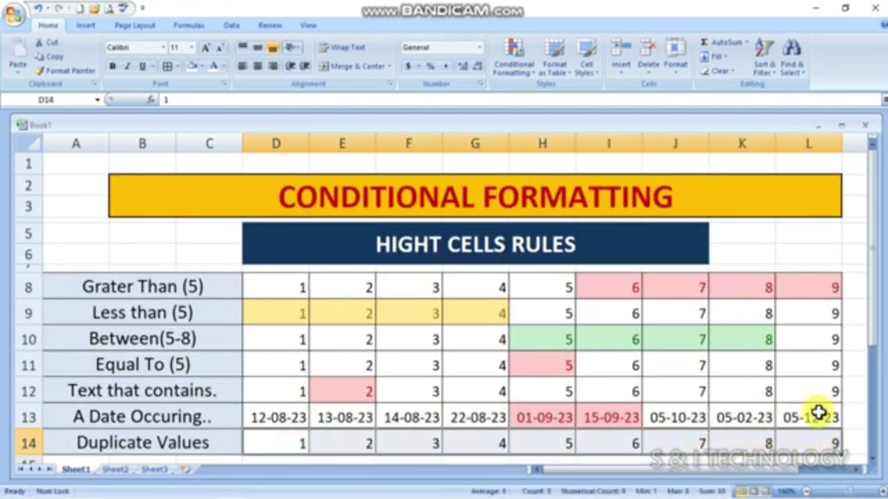
{"action": "left_click", "coordinate": [514, 65]}
{"action": "mouse_move", "coordinate": [555, 93]}
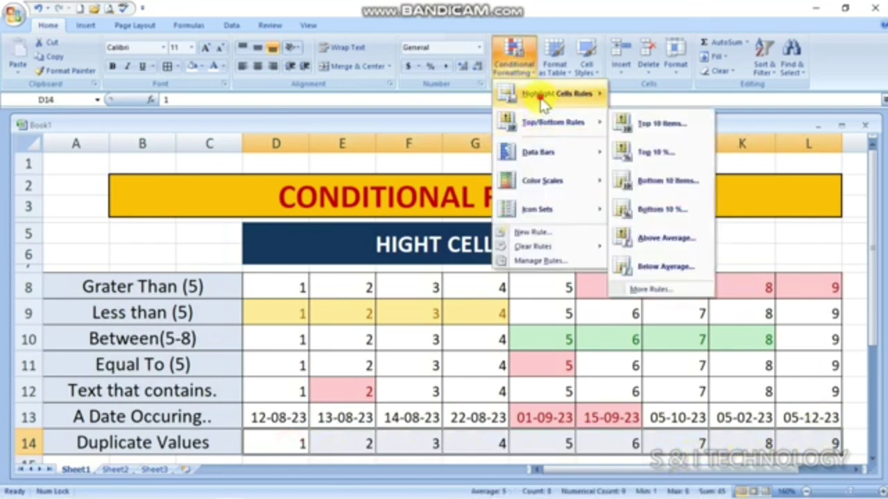
{"action": "left_click", "coordinate": [664, 271]}
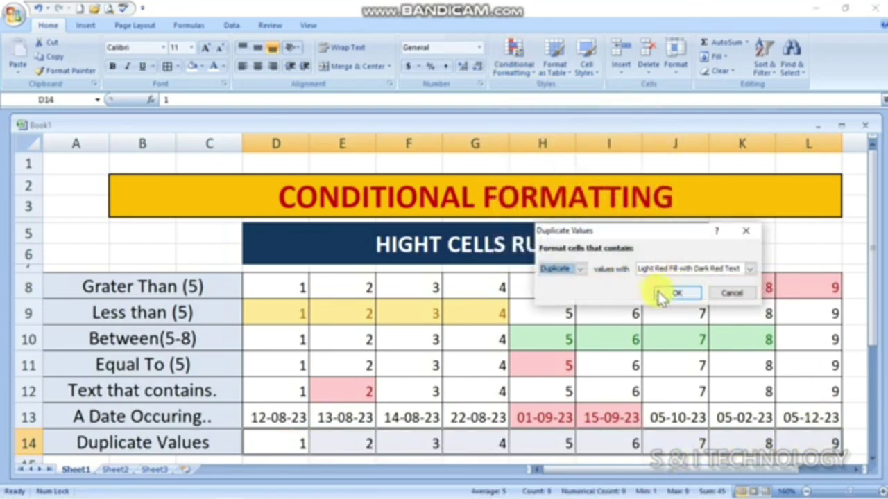
{"action": "left_click", "coordinate": [581, 270]}
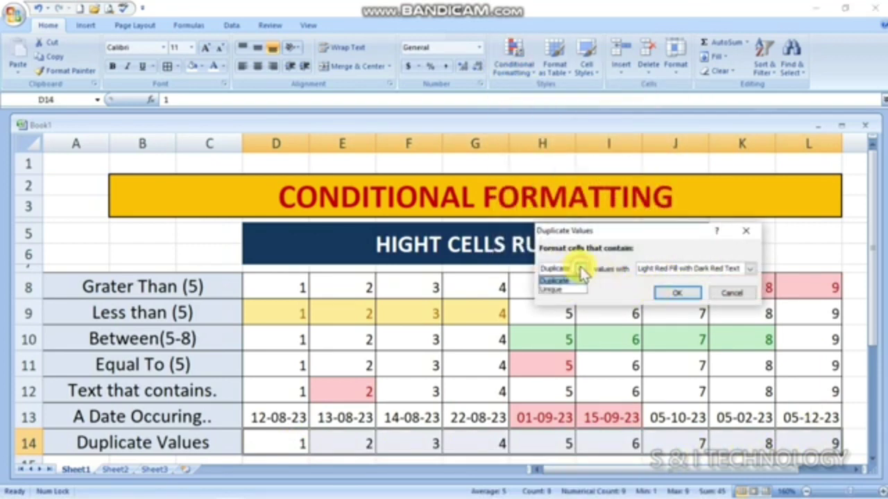
{"action": "left_click", "coordinate": [581, 271]}
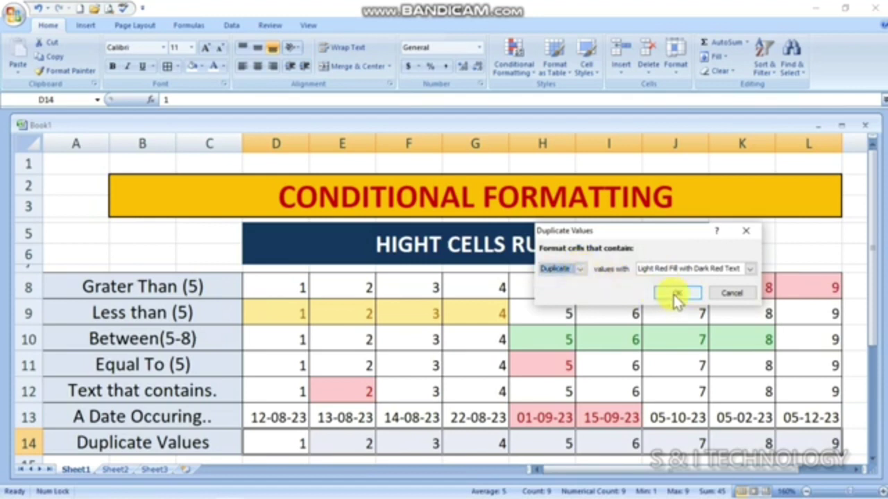
{"action": "left_click", "coordinate": [676, 297]}
{"action": "left_click", "coordinate": [559, 448]}
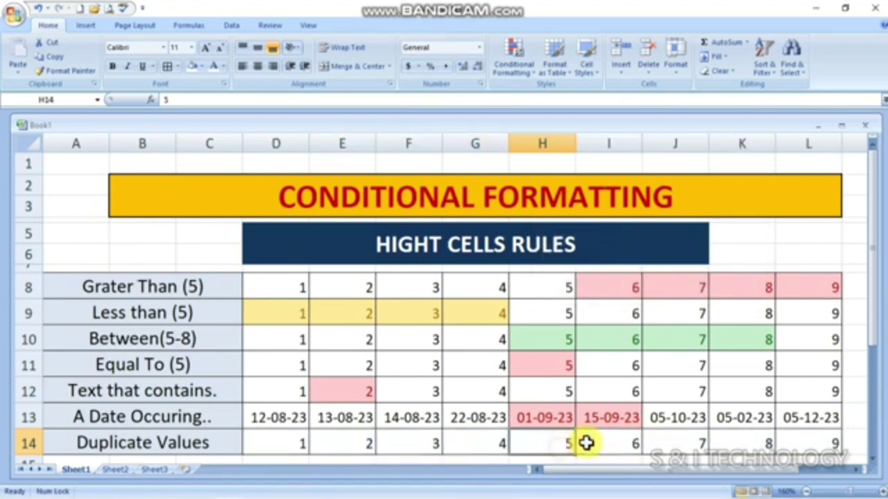
{"action": "left_click", "coordinate": [716, 451]}
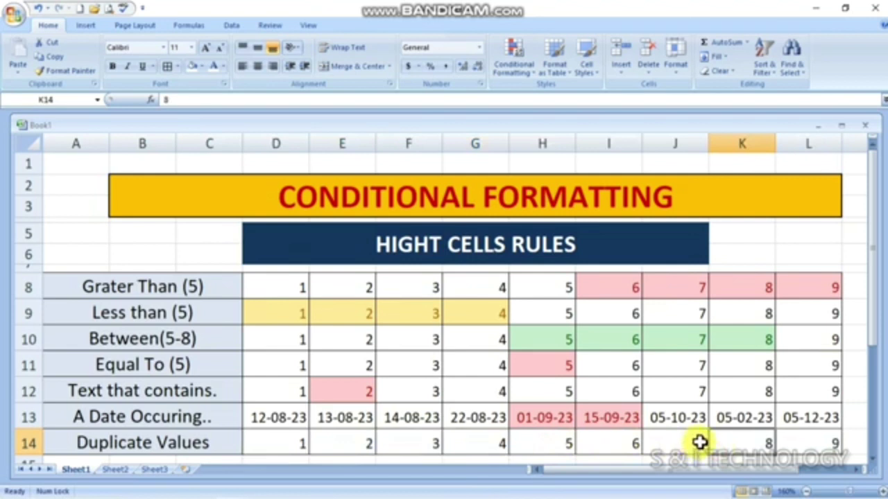
{"action": "type", "text": "4"}
{"action": "left_click", "coordinate": [609, 441]}
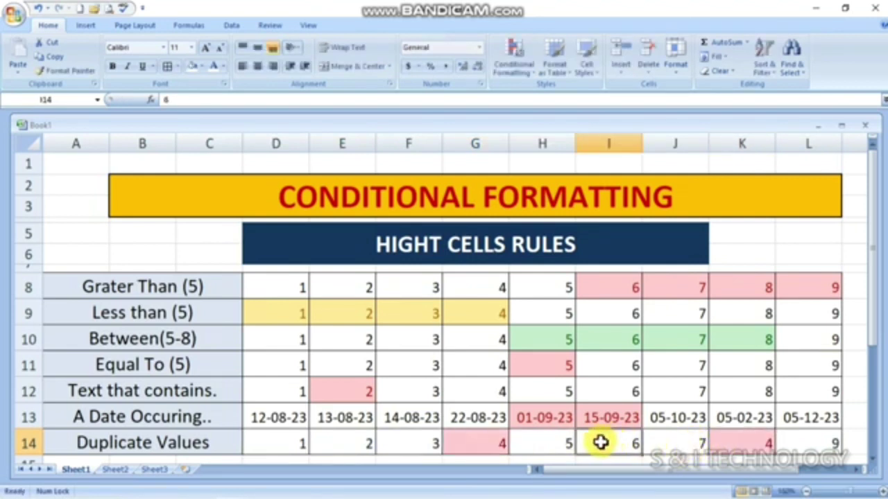
{"action": "left_click", "coordinate": [495, 451]}
{"action": "left_click", "coordinate": [758, 442]}
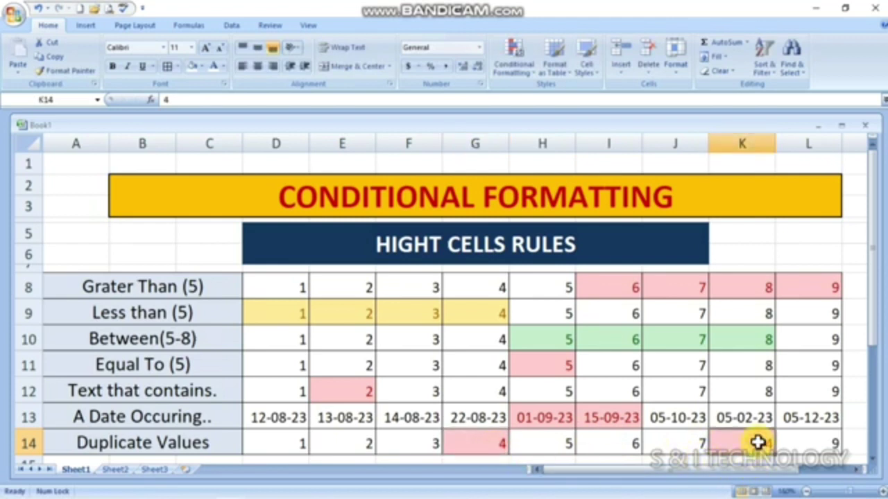
{"action": "key", "text": "ctrl+z"}
{"action": "left_click", "coordinate": [677, 420]}
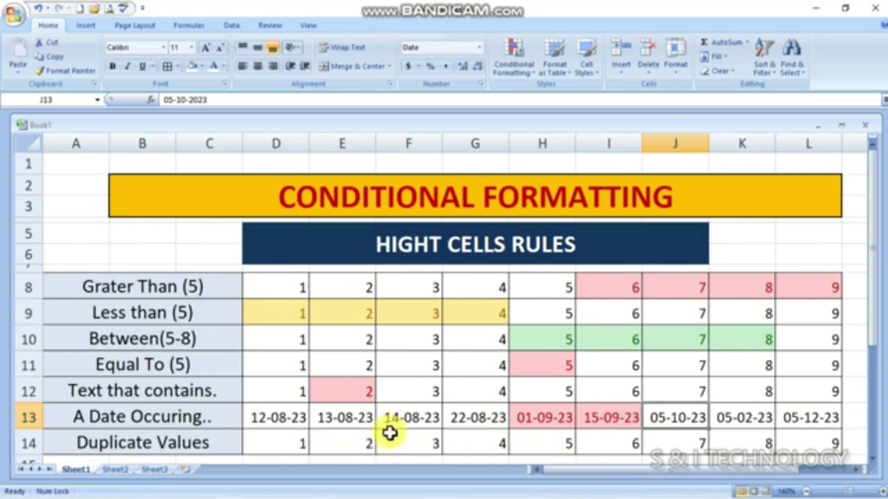
{"action": "left_click", "coordinate": [306, 441]}
{"action": "left_click", "coordinate": [326, 445]}
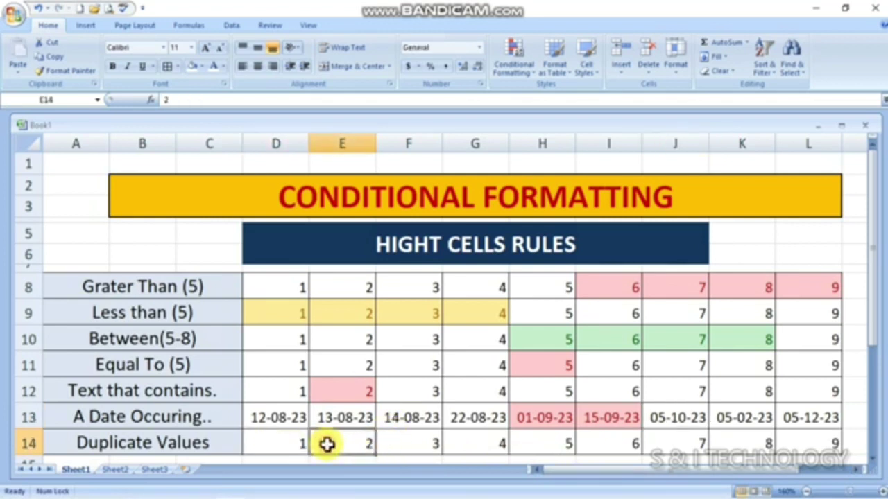
{"action": "type", "text": "1"}
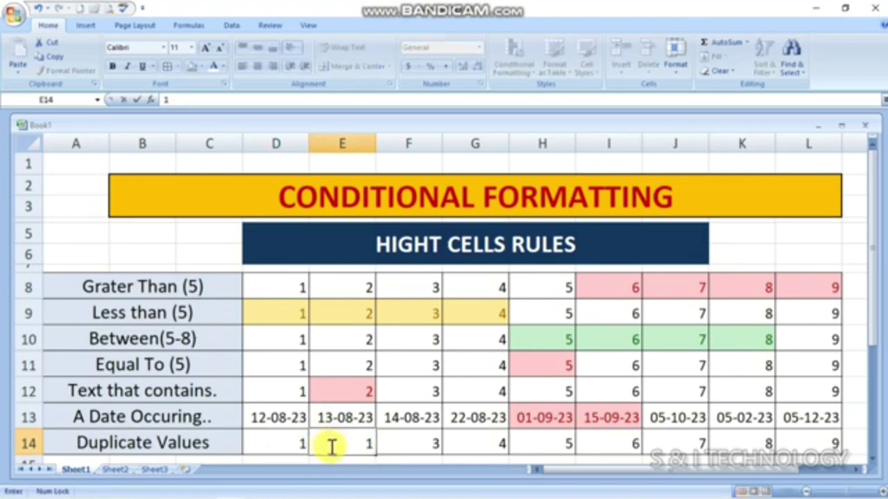
{"action": "key", "text": "Tab"}
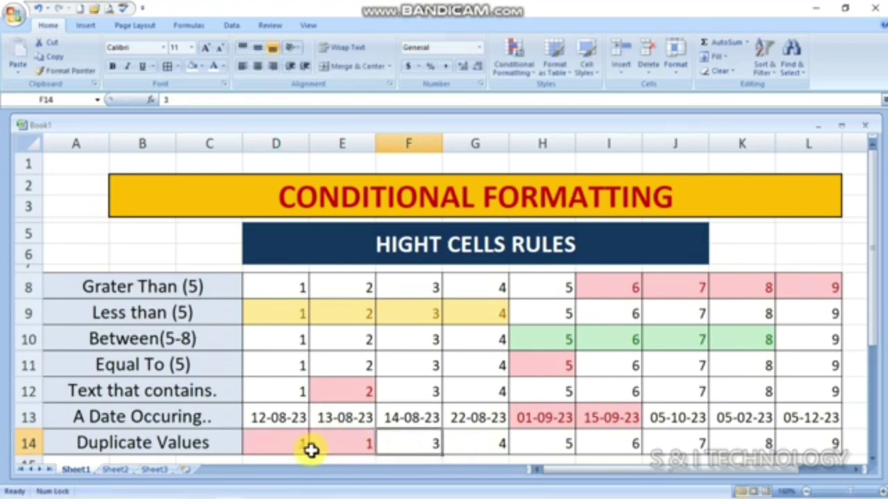
{"action": "left_click", "coordinate": [345, 447]}
{"action": "double_click", "coordinate": [347, 442]}
{"action": "type", "text": "2"}
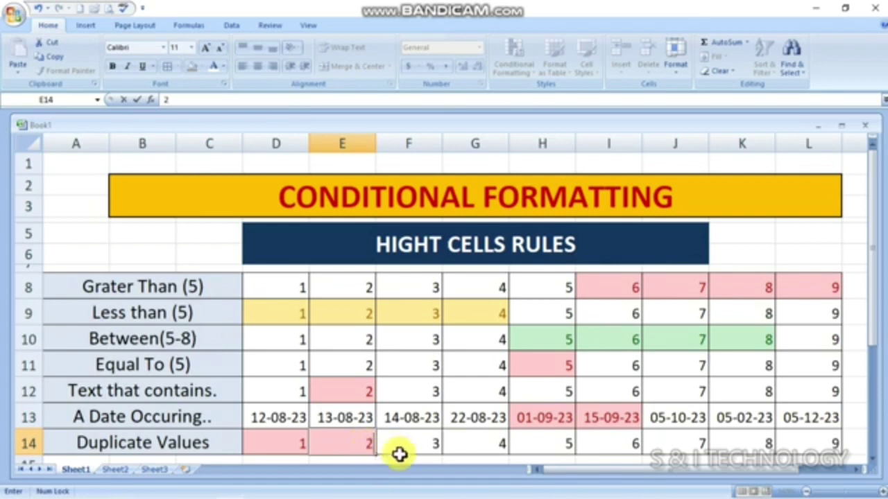
{"action": "left_click", "coordinate": [408, 453]}
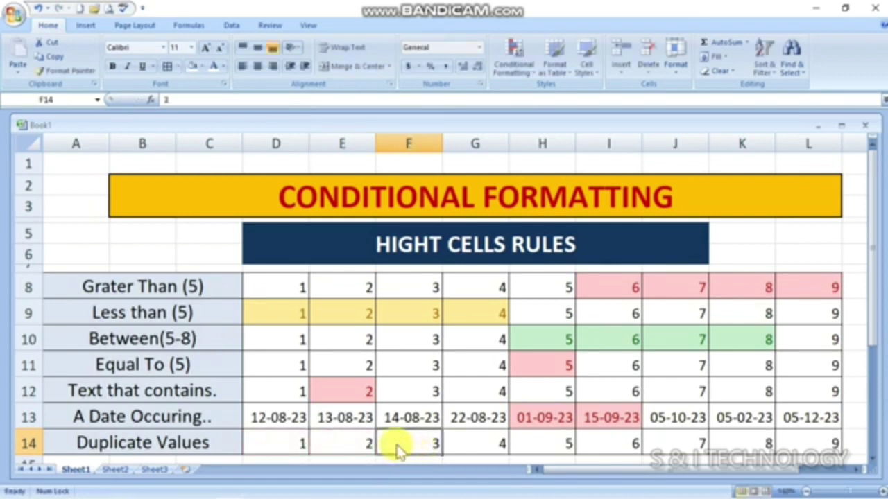